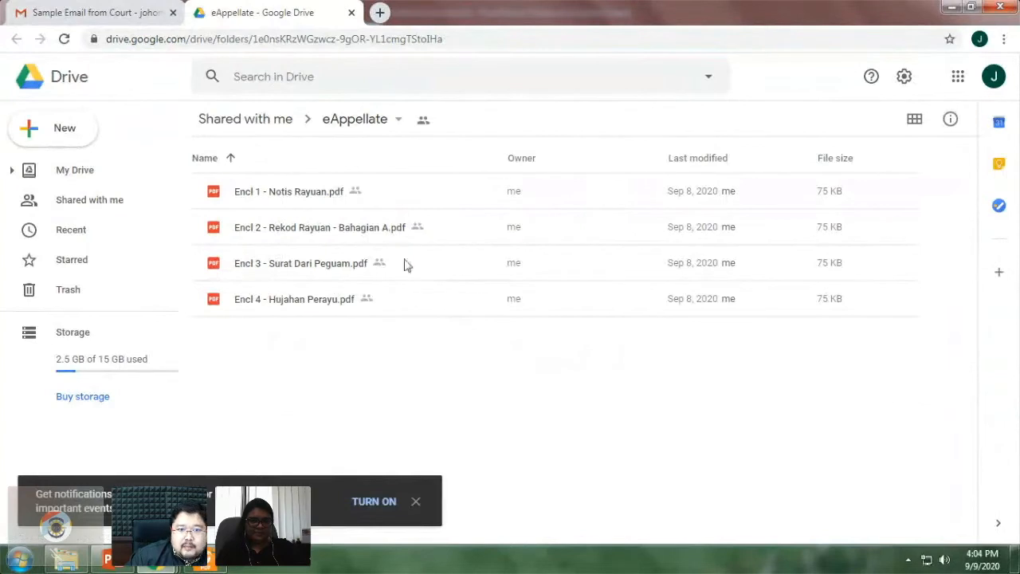
- Select Encl 1 through Encl 4 in the eAppellate folder and download them as one zip
{"action": "left_click", "coordinate": [243, 197]}
{"action": "right_click", "coordinate": [500, 199]}
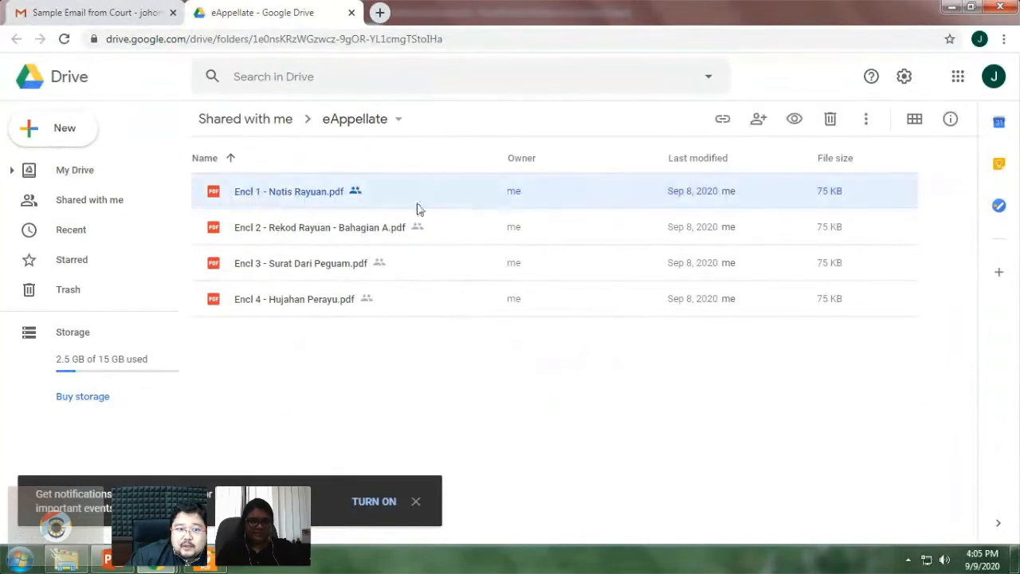
{"action": "left_click", "coordinate": [412, 364]}
{"action": "left_click", "coordinate": [265, 197]}
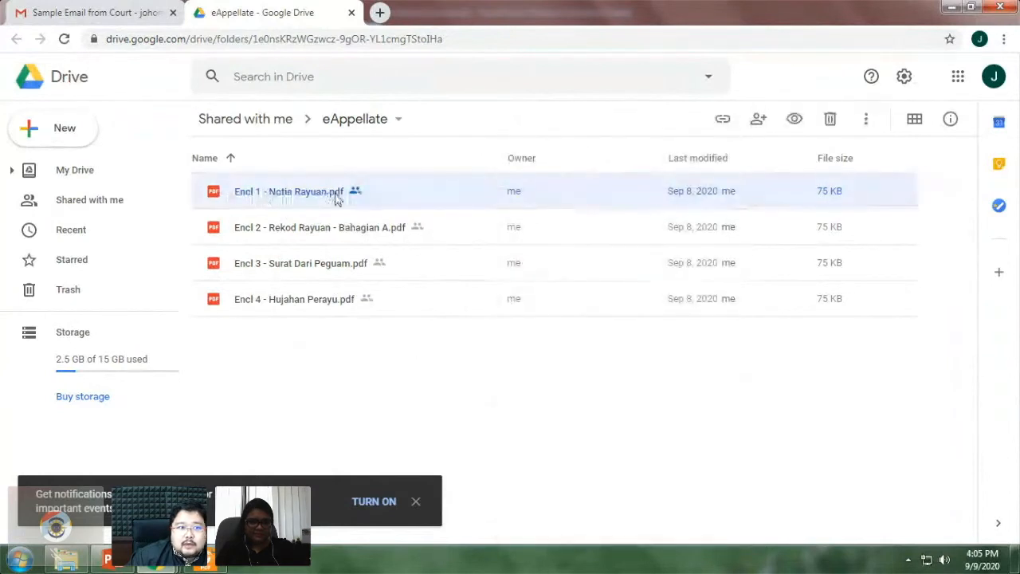
{"action": "left_click", "coordinate": [339, 299], "text": "shift"}
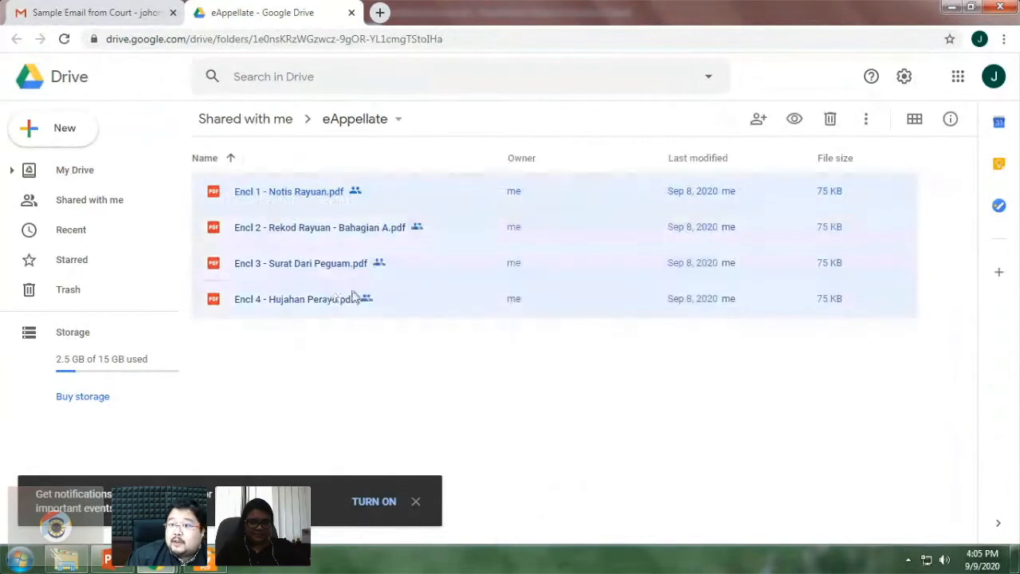
{"action": "left_click", "coordinate": [866, 121]}
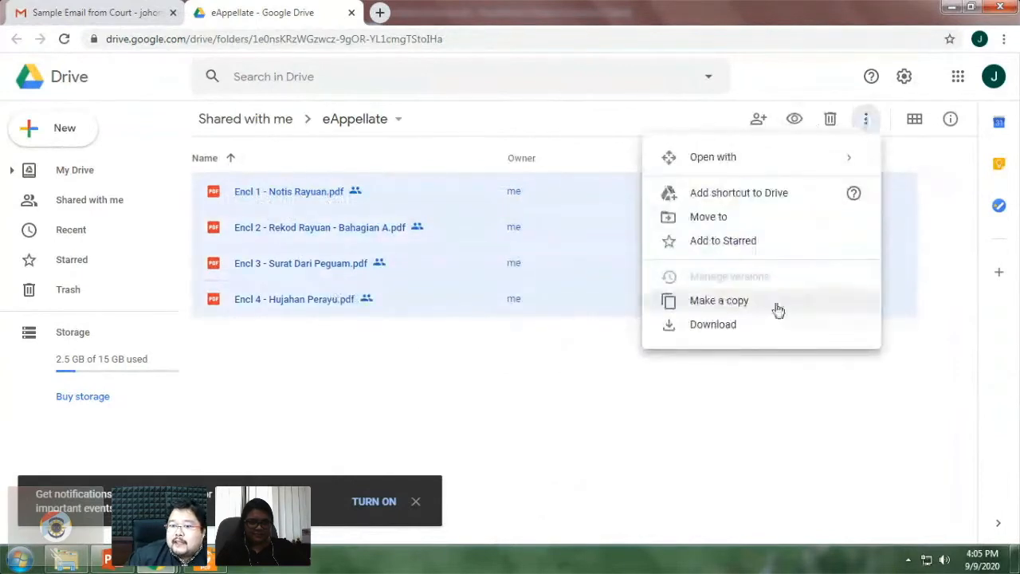
{"action": "left_click", "coordinate": [742, 336]}
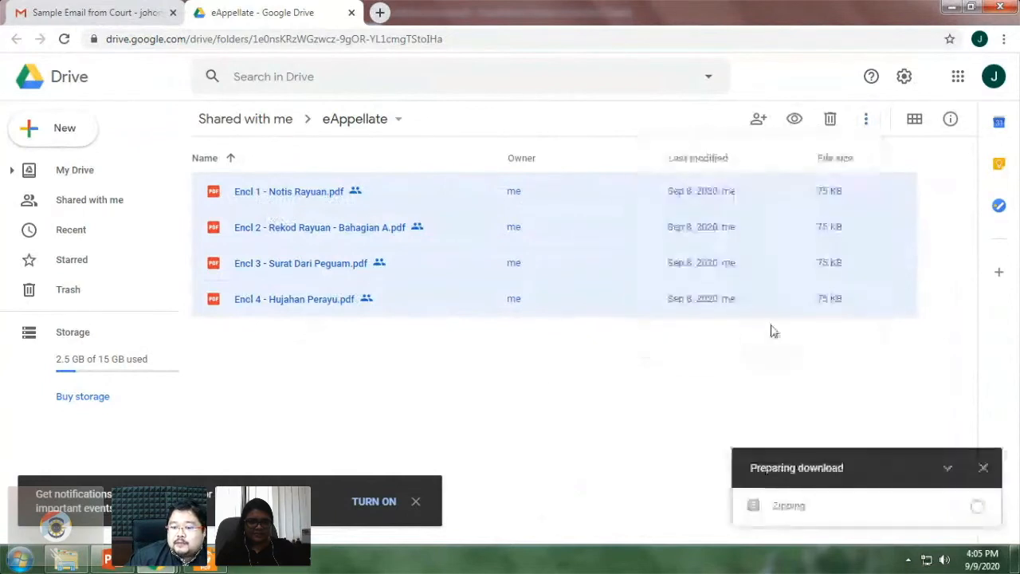
- Minimize the Chrome window to reveal the desktop and Downloads folder
{"action": "left_click", "coordinate": [950, 6]}
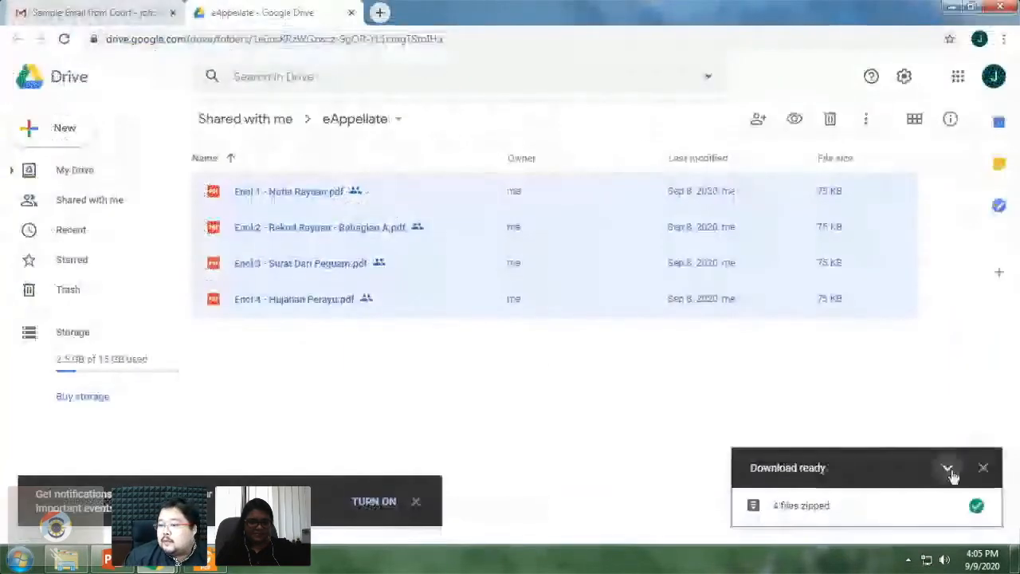
{"action": "left_click", "coordinate": [1003, 39]}
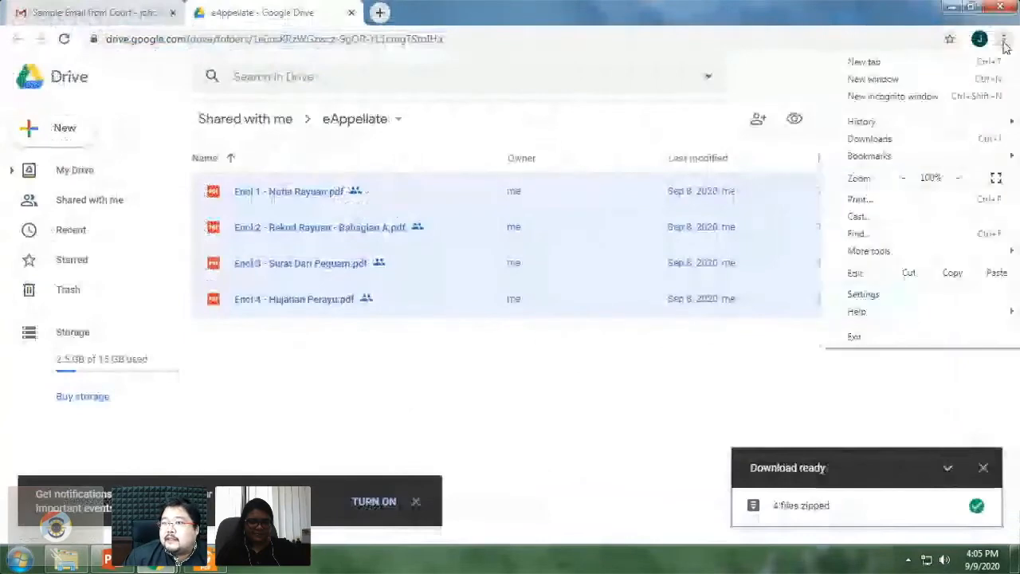
{"action": "left_click", "coordinate": [958, 7]}
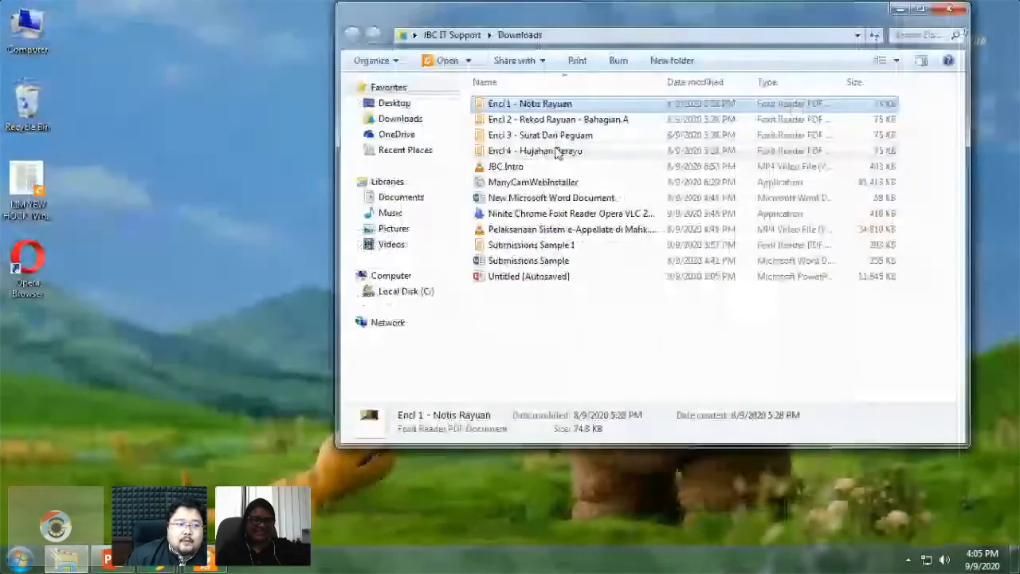
- Add a new folder called 'Trial Documents' on the desktop
{"action": "left_click", "coordinate": [556, 151]}
{"action": "right_click", "coordinate": [144, 284]}
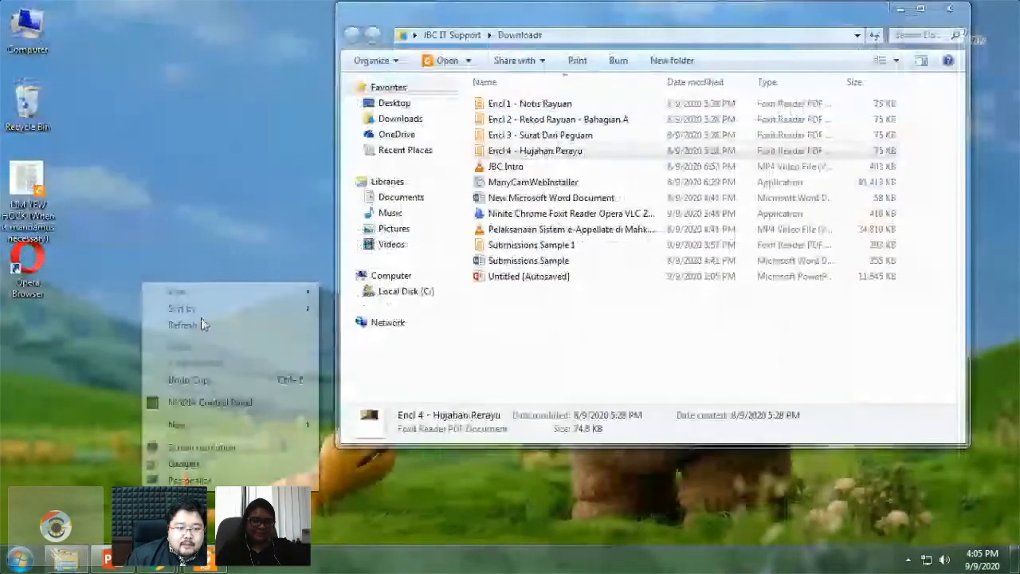
{"action": "left_click", "coordinate": [295, 425]}
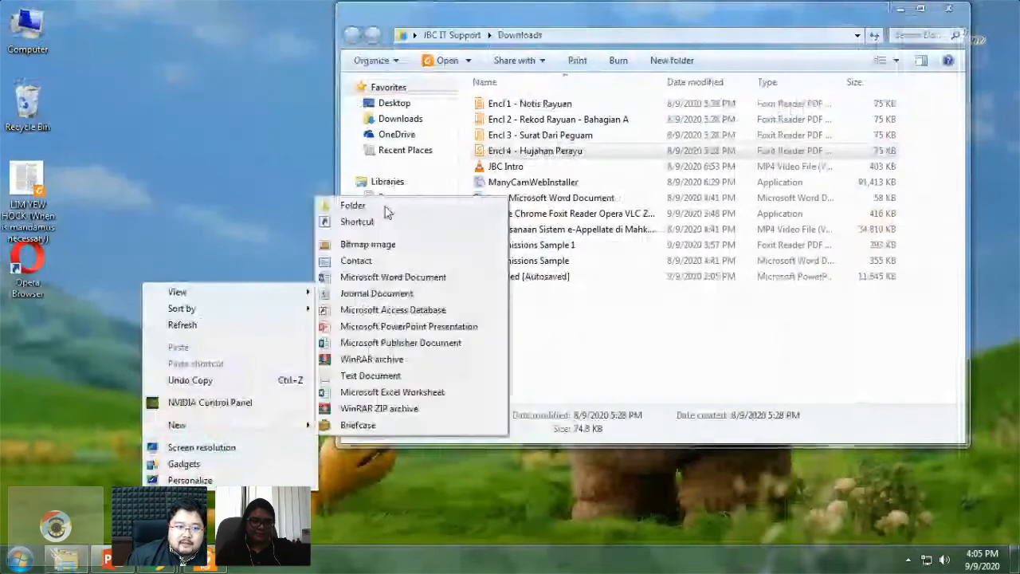
{"action": "left_click", "coordinate": [386, 209]}
{"action": "type", "text": "Trial Docu"}
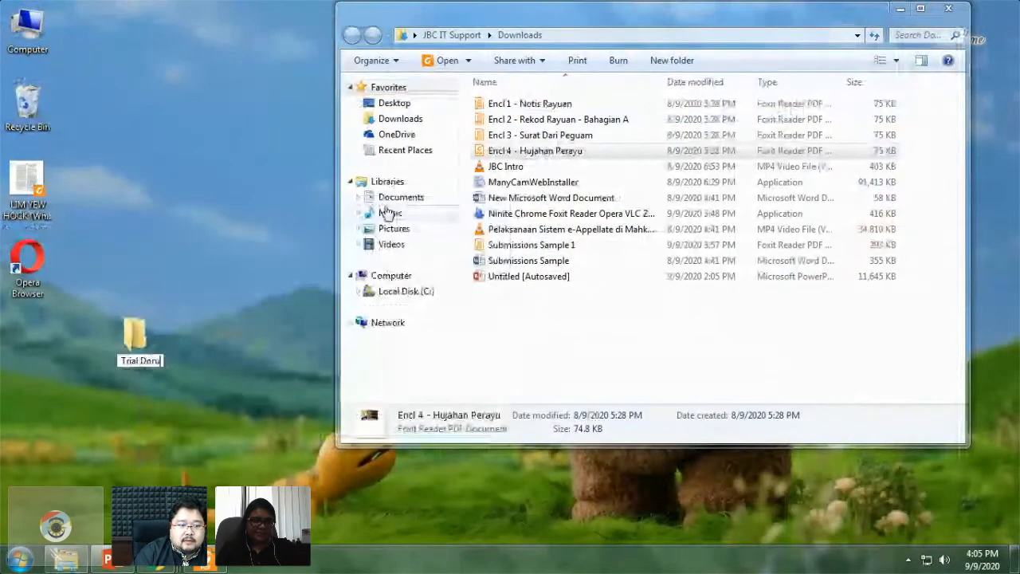
{"action": "type", "text": "ments"}
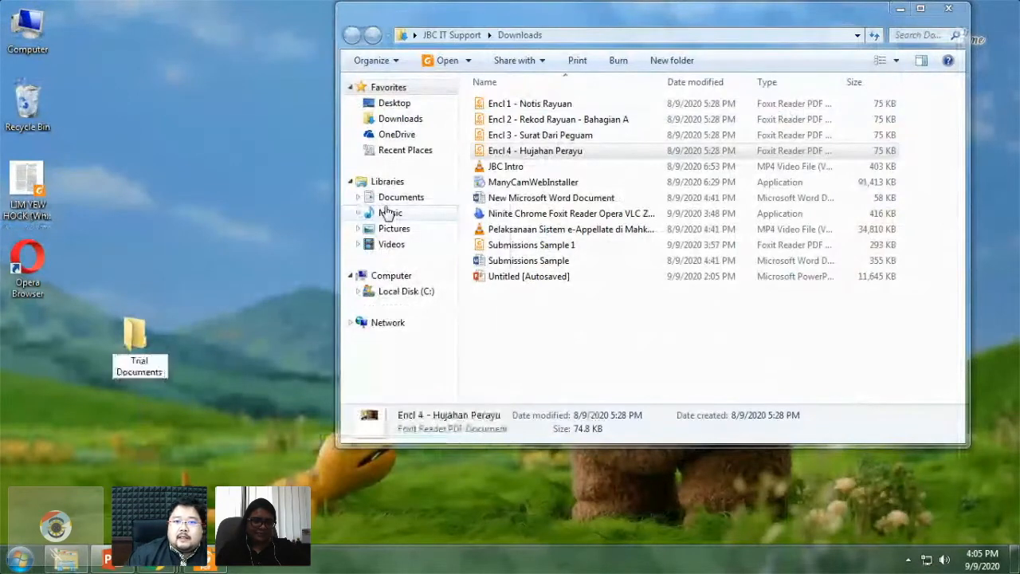
{"action": "key", "text": "Return"}
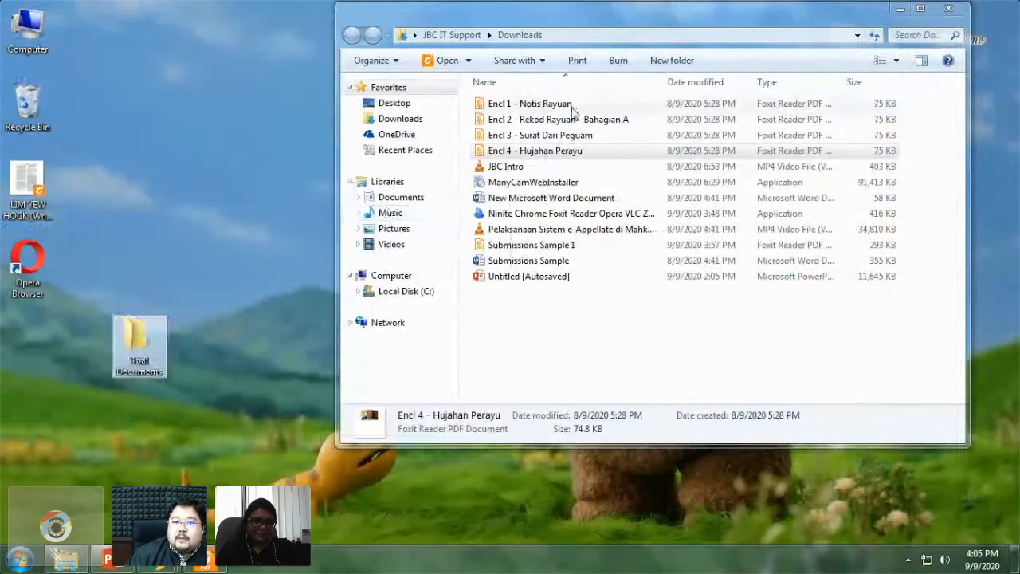
- Drag Encl 1 through Encl 4 from Downloads into the Trial Documents folder
{"action": "left_click", "coordinate": [550, 104]}
{"action": "left_click", "coordinate": [581, 153], "text": "shift"}
{"action": "left_click_drag", "start_coordinate": [581, 152], "coordinate": [133, 326]}
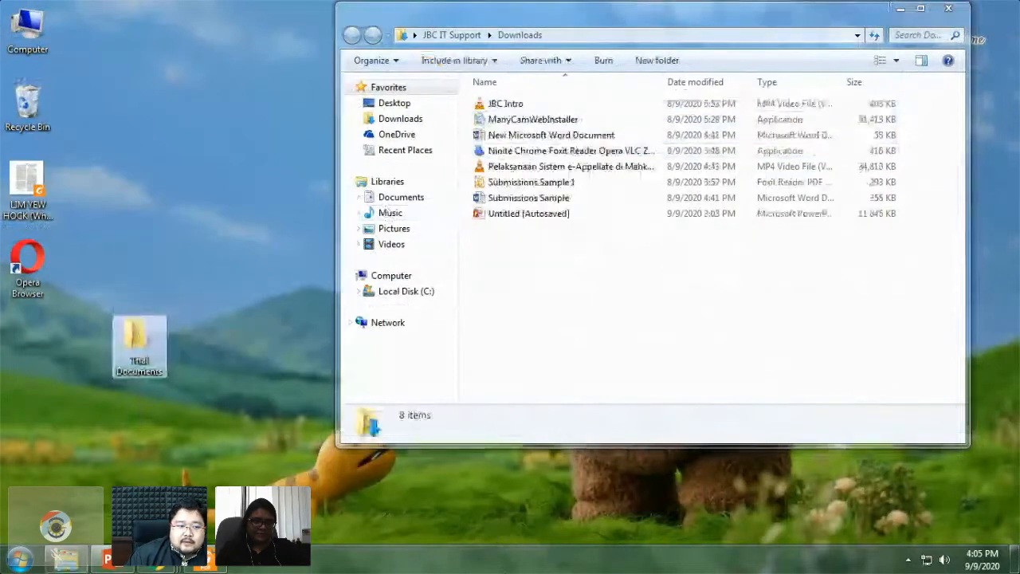
- Open the Trial Documents folder and position its window on screen
{"action": "key", "text": "Return"}
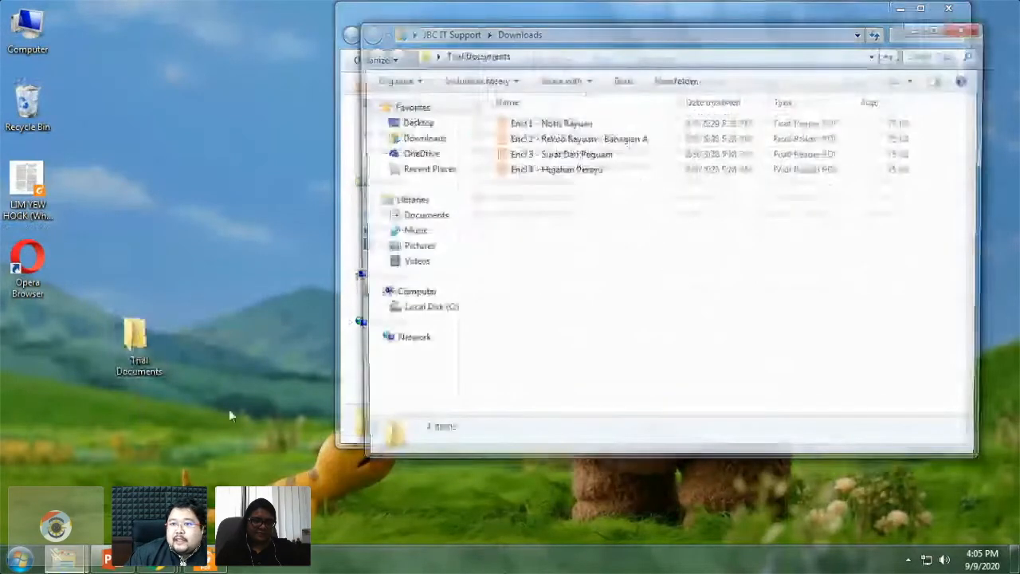
{"action": "left_click_drag", "start_coordinate": [632, 42], "coordinate": [372, 23]}
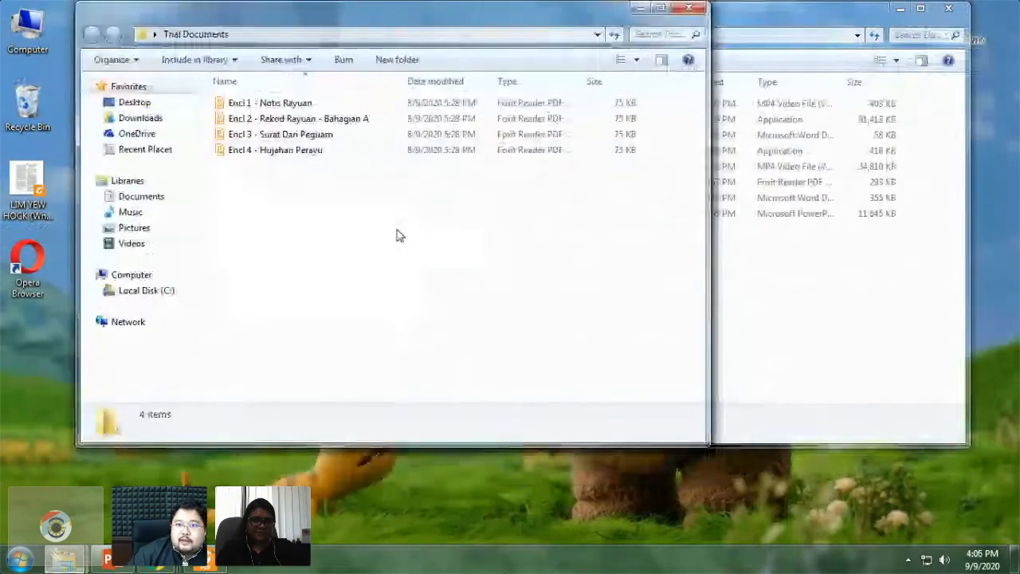
{"action": "left_click_drag", "start_coordinate": [541, 30], "coordinate": [555, 97]}
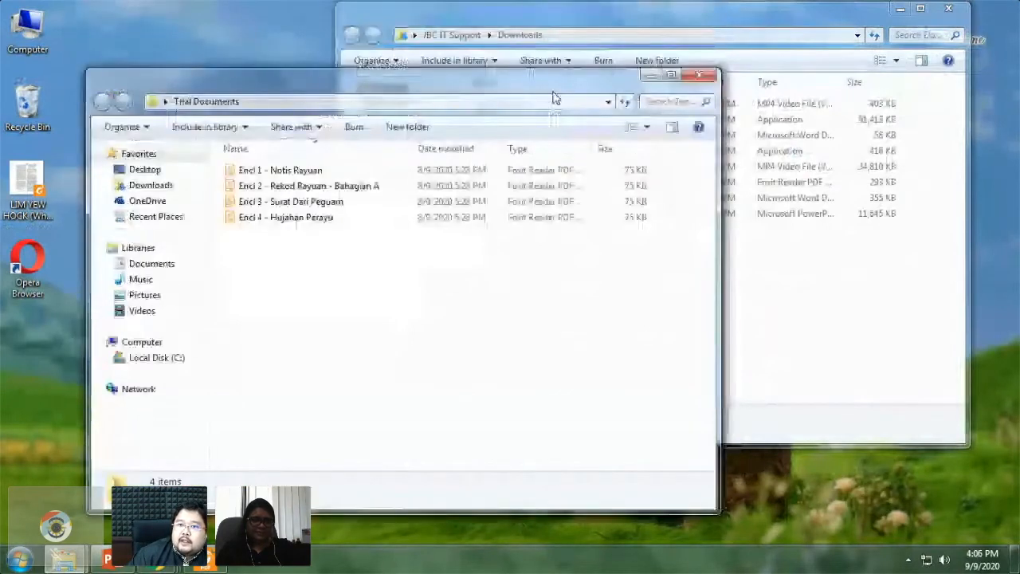
{"action": "left_click_drag", "start_coordinate": [555, 97], "coordinate": [562, 80]}
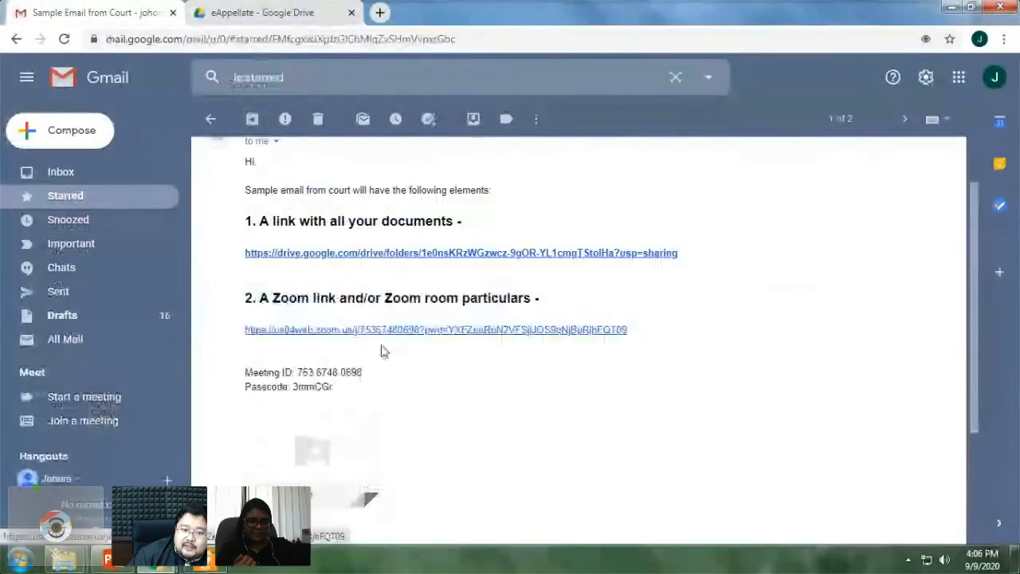
{"action": "scroll", "coordinate": [424, 390], "scroll_direction": "down", "scroll_amount": 1}
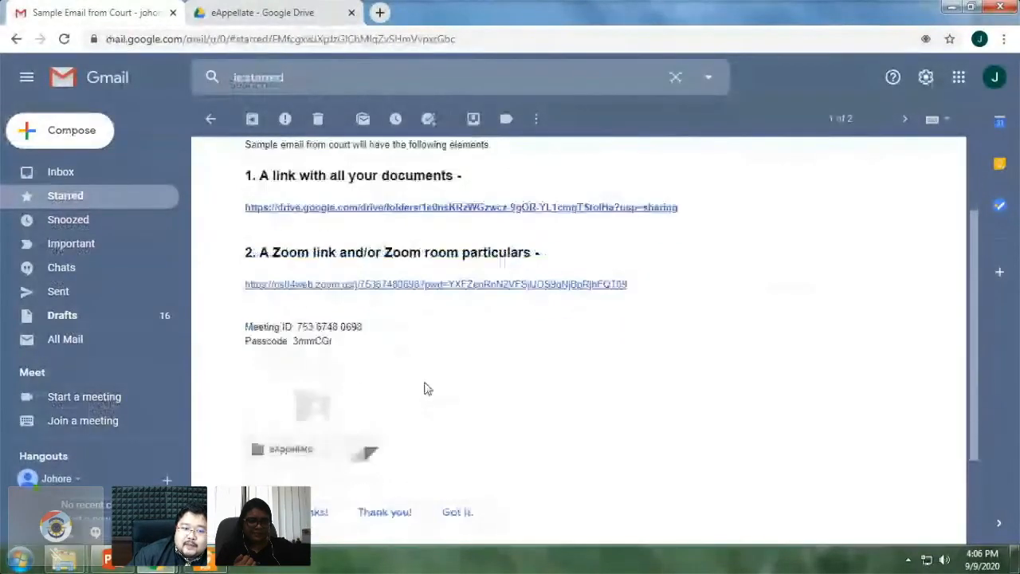
{"action": "scroll", "coordinate": [424, 388], "scroll_direction": "down", "scroll_amount": 1}
{"action": "scroll", "coordinate": [424, 388], "scroll_direction": "up", "scroll_amount": 3}
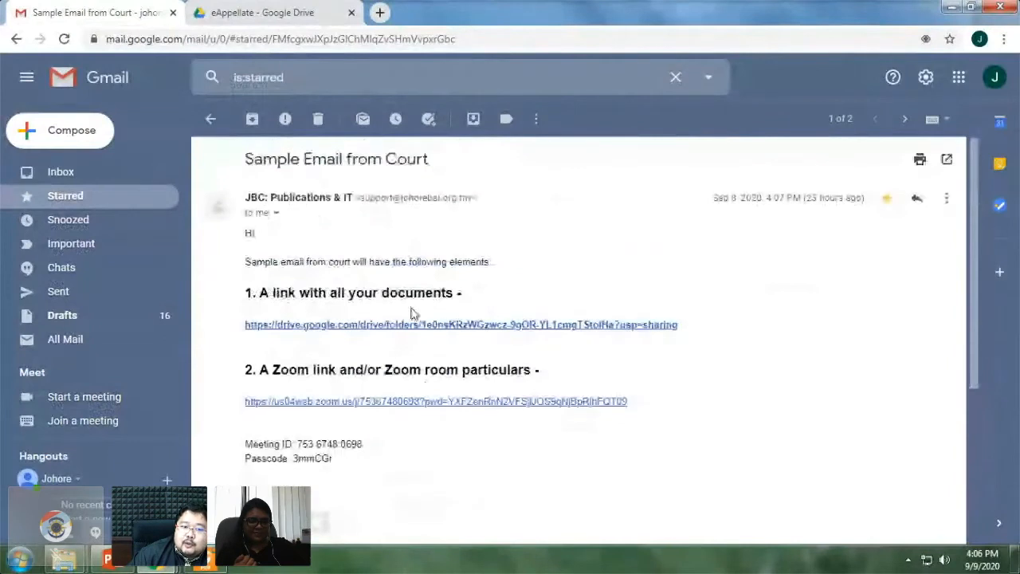
{"action": "scroll", "coordinate": [580, 391], "scroll_direction": "down", "scroll_amount": 2}
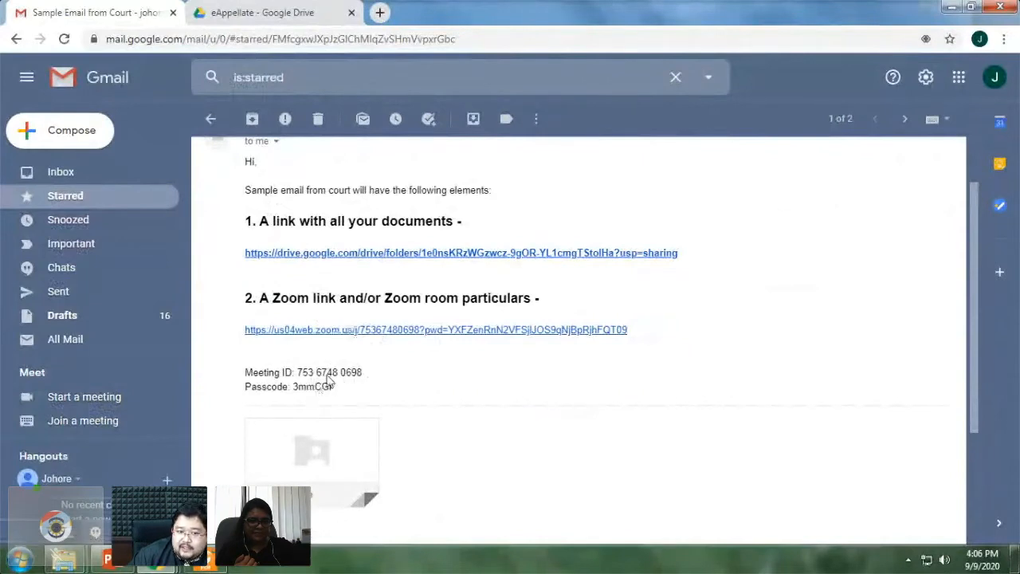
- Launch Zoom from a Start menu search for 'zoom', move it upper right, and start joining
{"action": "left_click", "coordinate": [17, 562]}
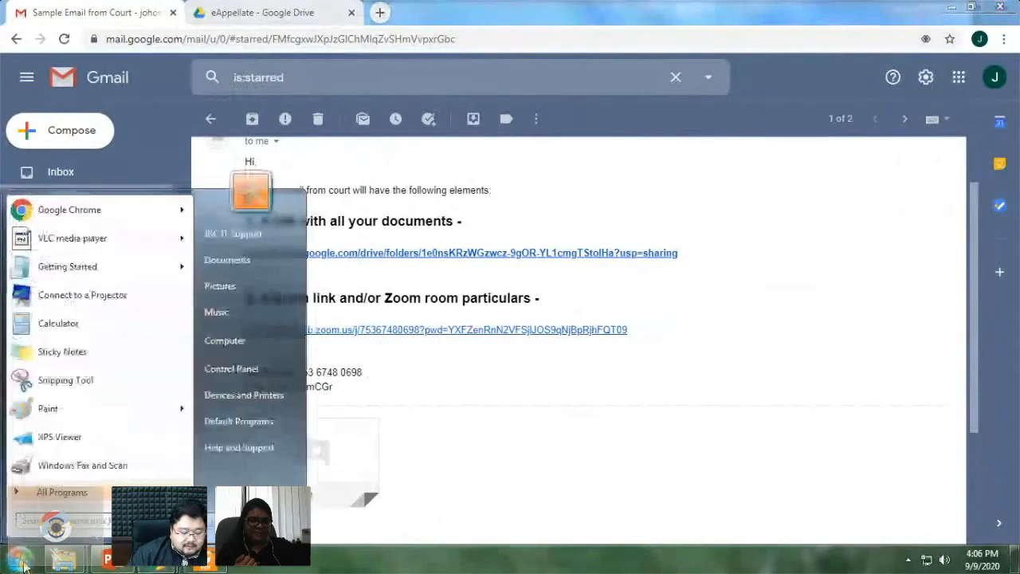
{"action": "type", "text": "zoo"}
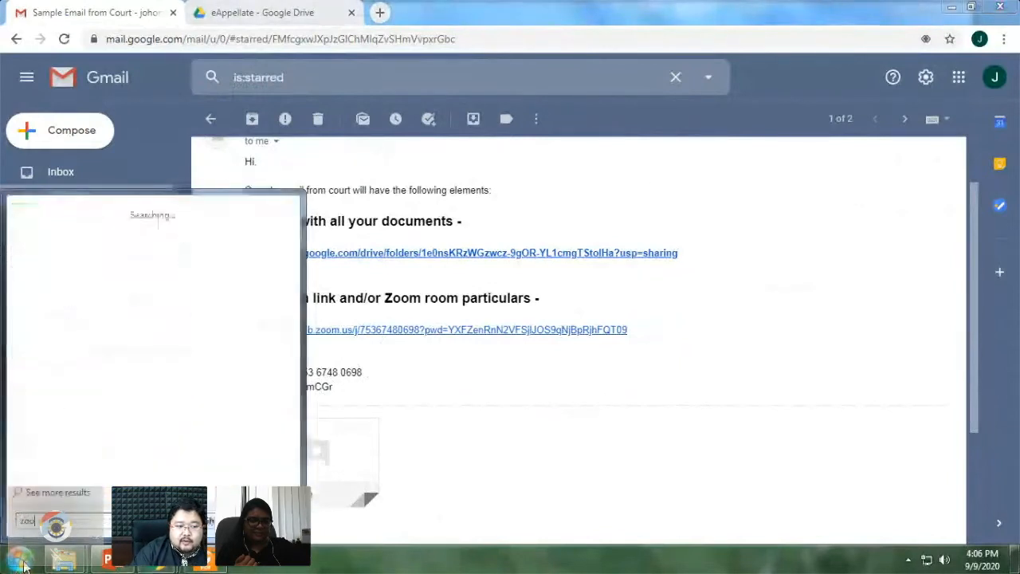
{"action": "type", "text": "m"}
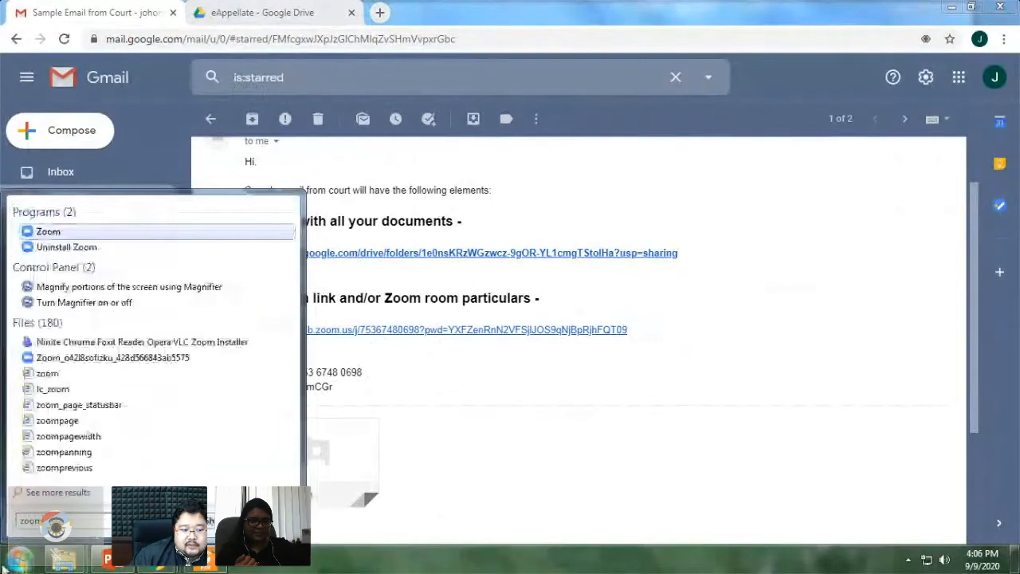
{"action": "left_click", "coordinate": [48, 232]}
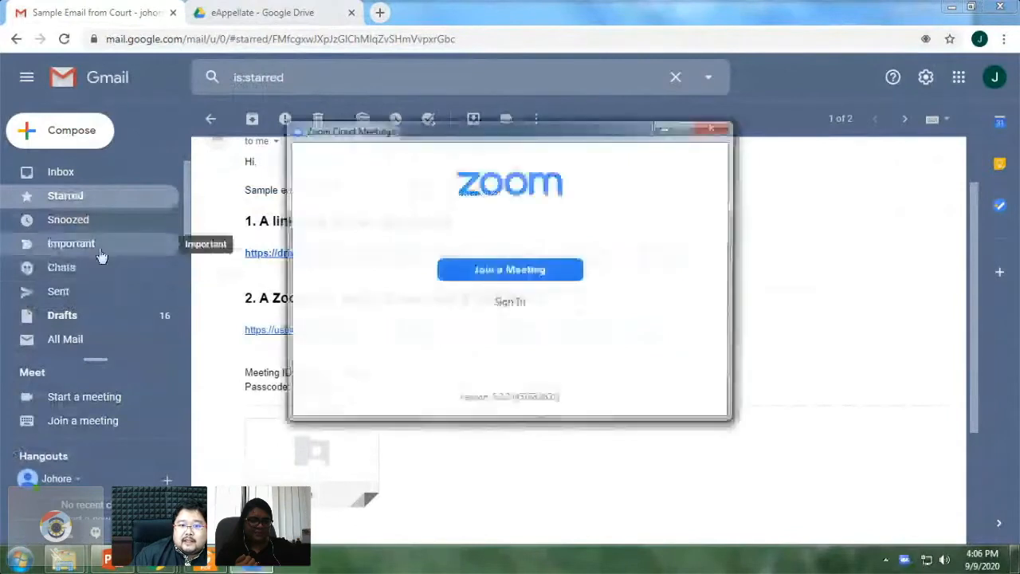
{"action": "left_click_drag", "start_coordinate": [532, 137], "coordinate": [810, 88]}
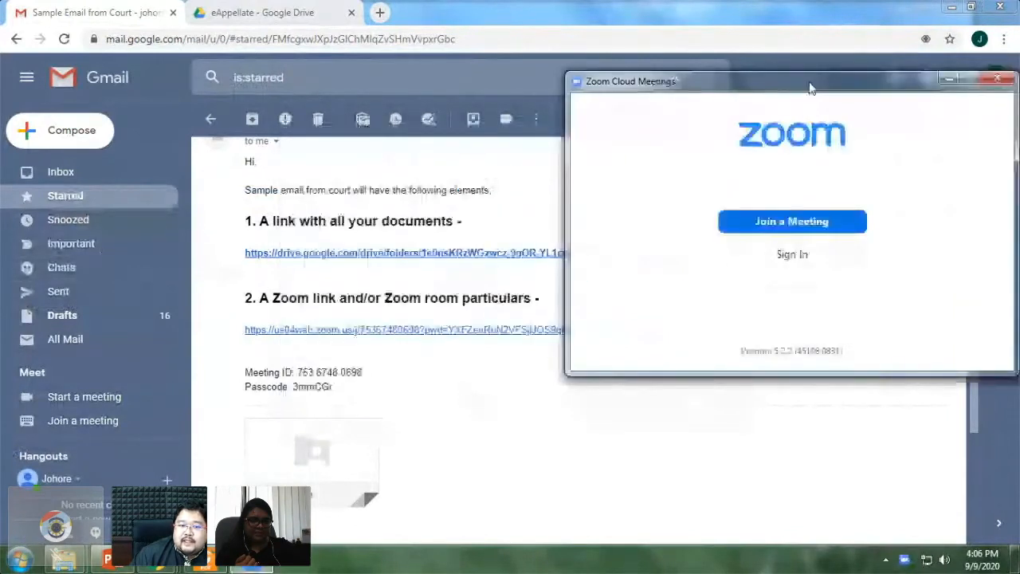
{"action": "left_click", "coordinate": [793, 223]}
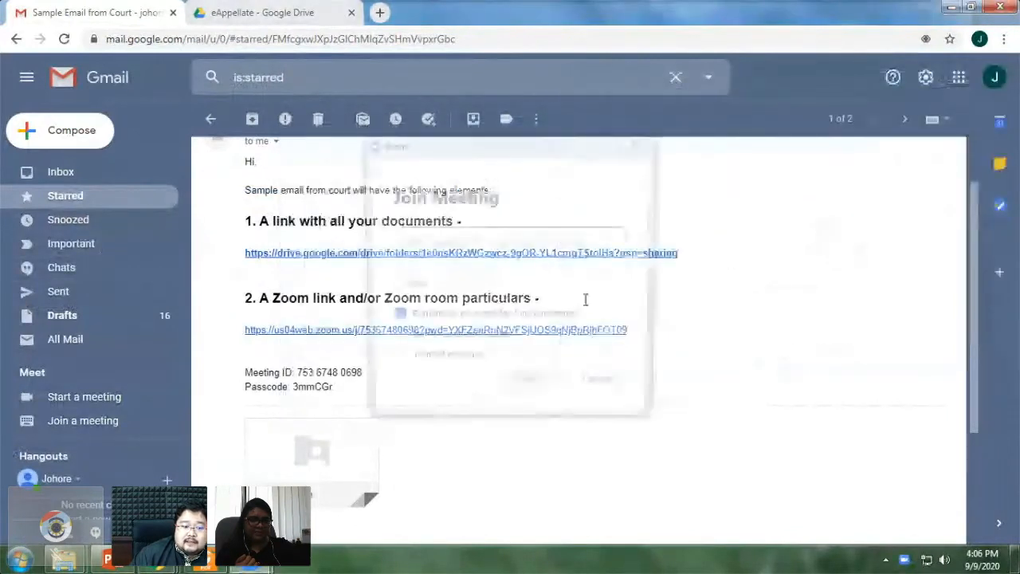
- Enter the meeting ID from the court email and clear the old saved Your Name text
{"action": "left_click_drag", "start_coordinate": [496, 155], "coordinate": [747, 101]}
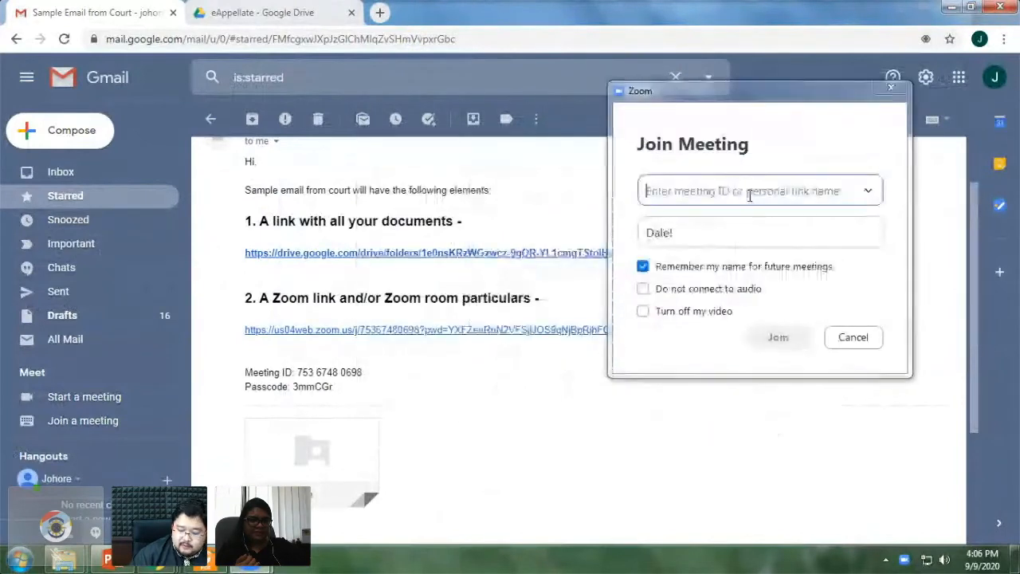
{"action": "type", "text": "753 674 80698"}
{"action": "left_click", "coordinate": [730, 228]}
{"action": "left_click_drag", "start_coordinate": [730, 229], "coordinate": [589, 230]}
{"action": "key", "text": "BackSpace"}
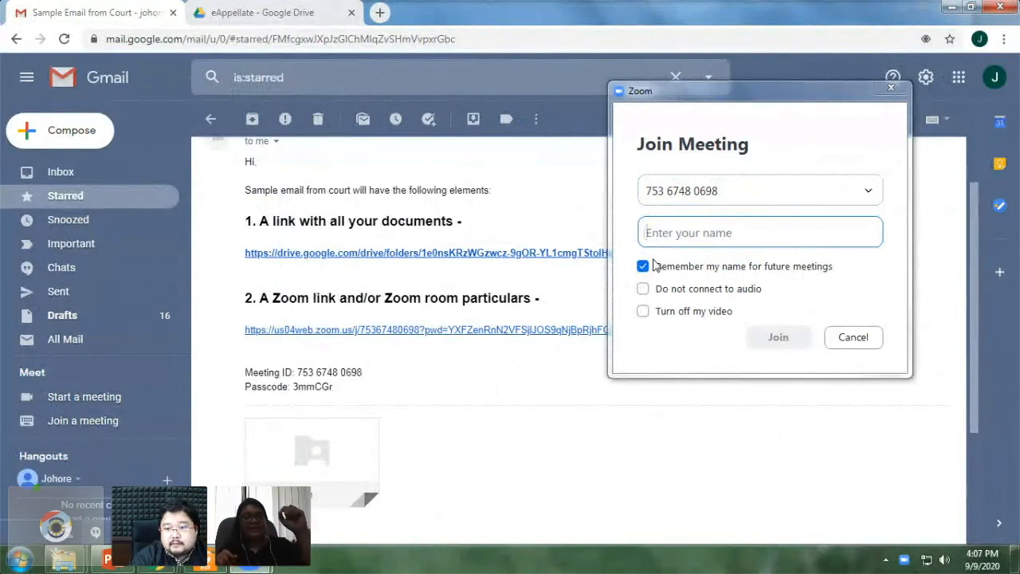
- Enter R9-Resp as the participant name
{"action": "type", "text": "R9-"}
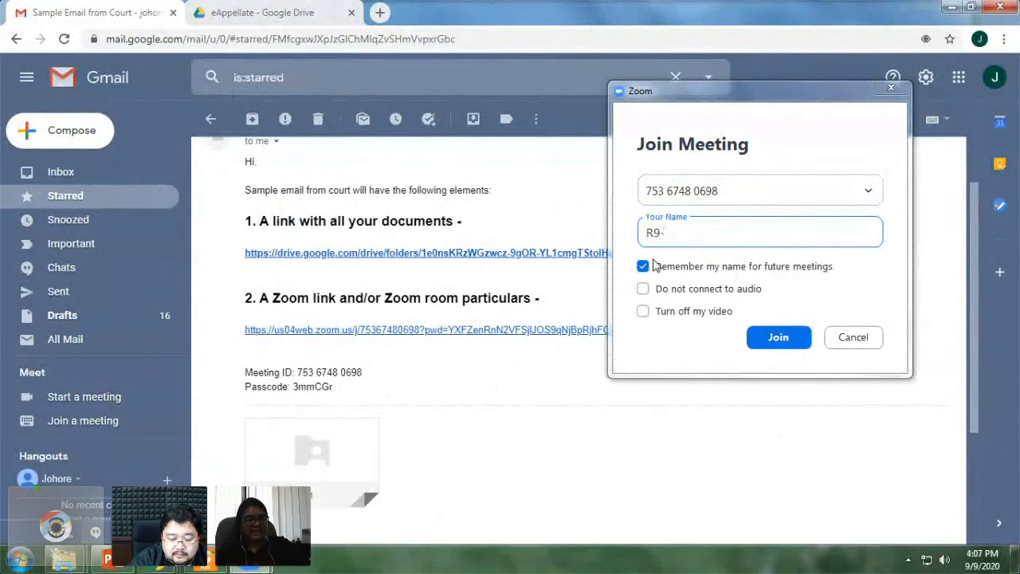
{"action": "type", "text": "Resp"}
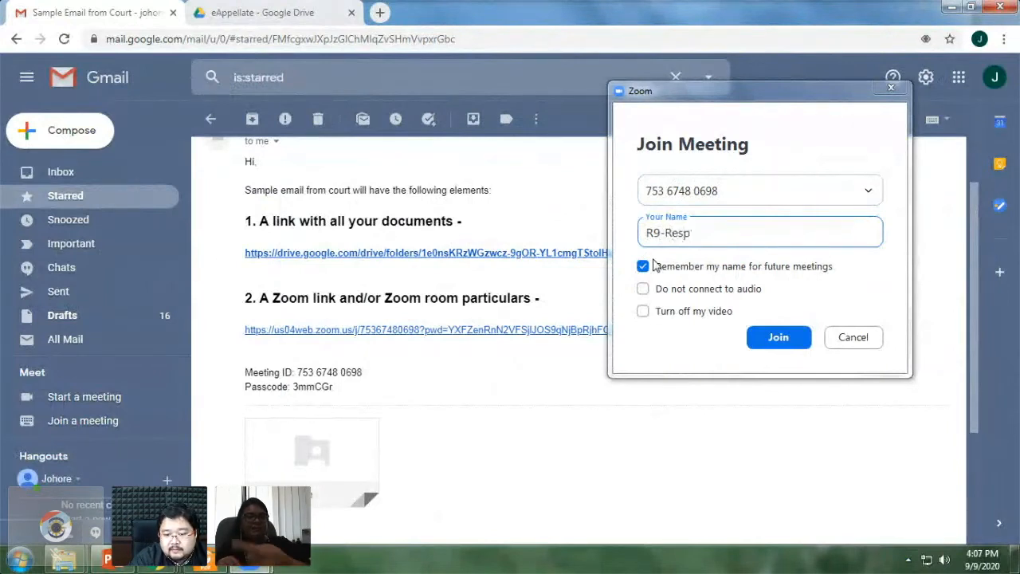
{"action": "type", "text": "ond"}
{"action": "key", "text": "BackSpace"}
{"action": "key", "text": "BackSpace"}
{"action": "key", "text": "BackSpace"}
{"action": "type", "text": "e"}
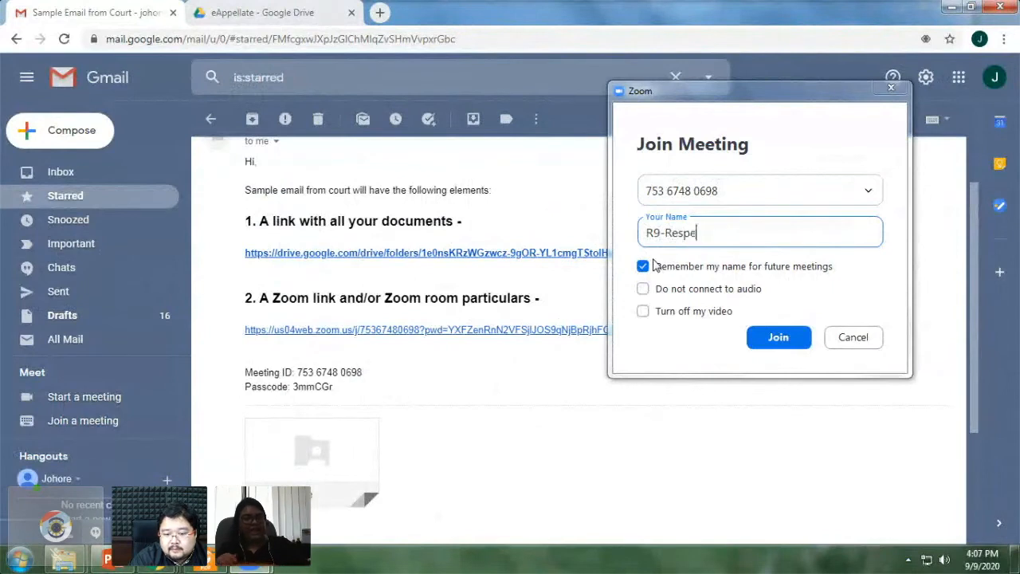
{"action": "key", "text": "BackSpace"}
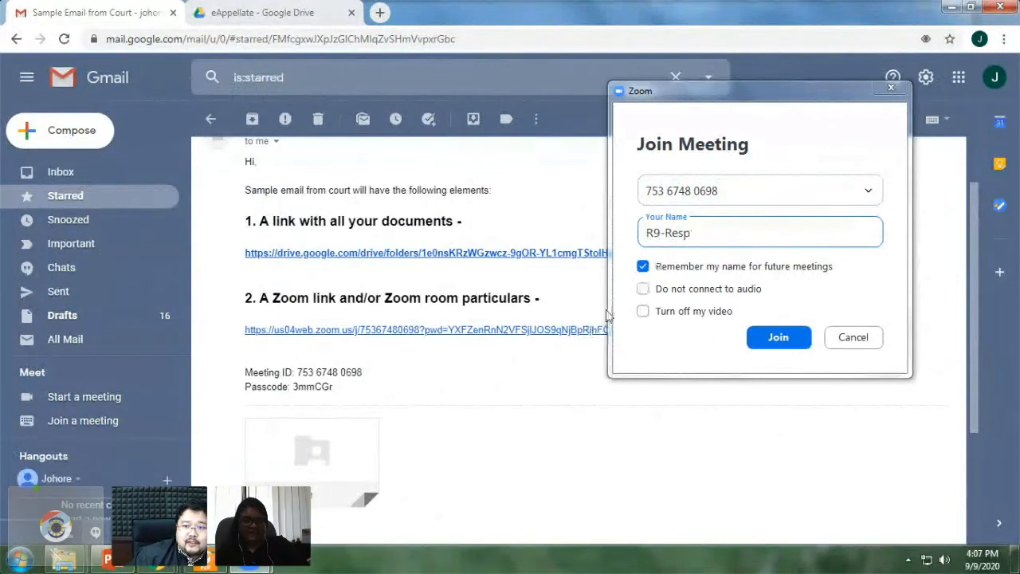
- Join with video turned off and without connecting audio
{"action": "left_click_drag", "start_coordinate": [674, 98], "coordinate": [470, 130]}
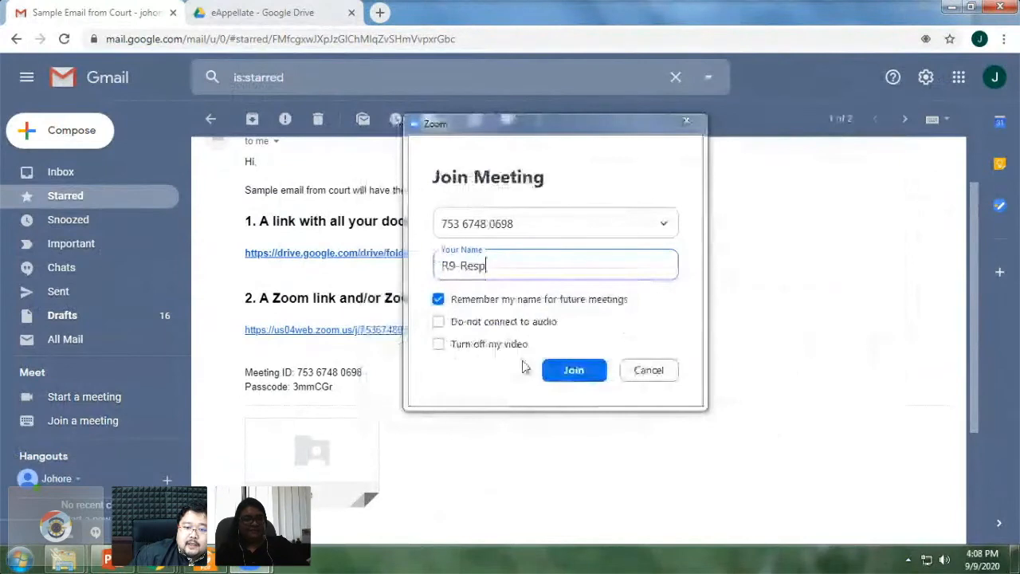
{"action": "left_click", "coordinate": [475, 345]}
{"action": "left_click", "coordinate": [472, 323]}
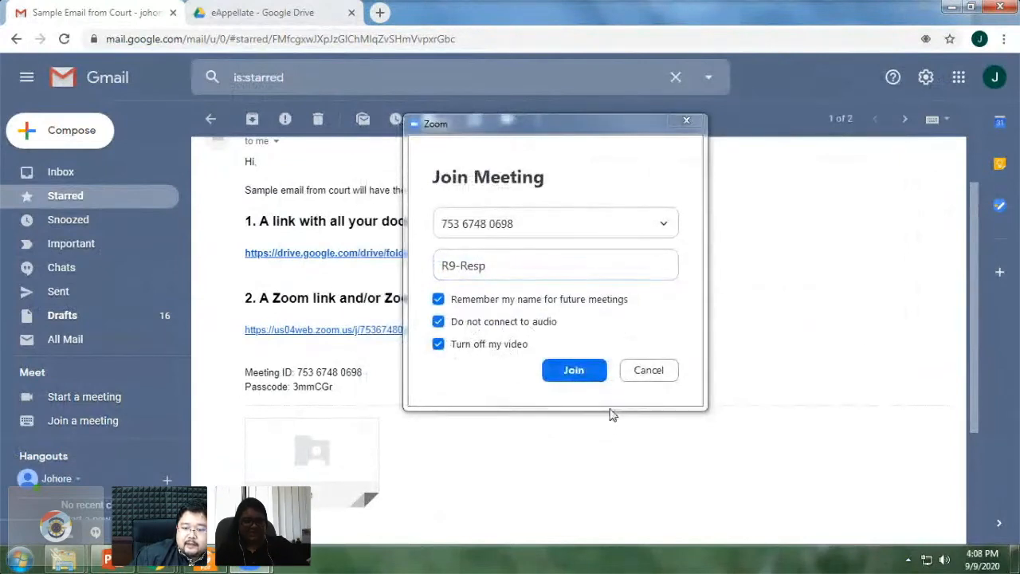
{"action": "left_click", "coordinate": [574, 376]}
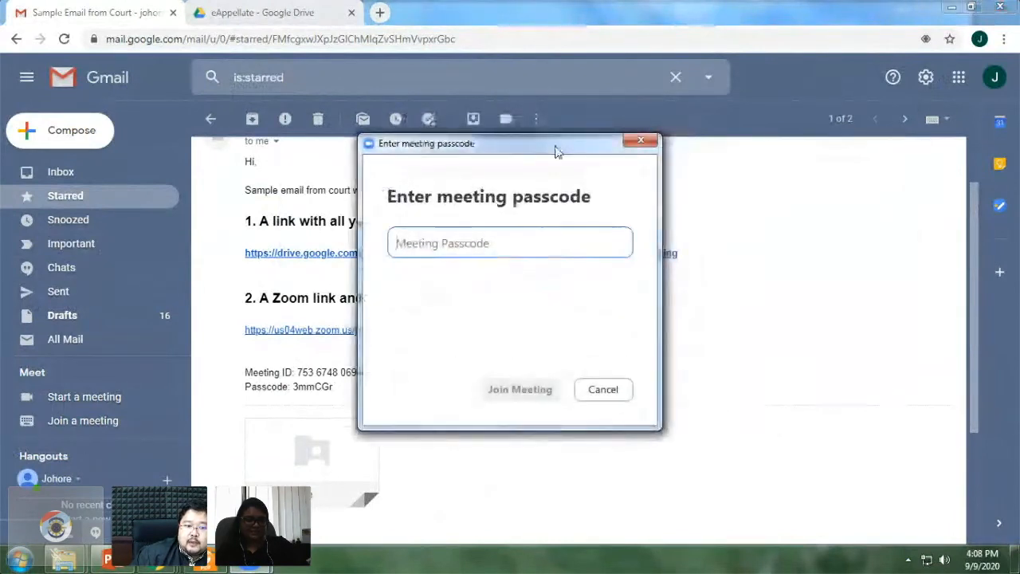
- Submit the meeting passcode from the email, then leave the wait-for-host screen
{"action": "left_click_drag", "start_coordinate": [555, 150], "coordinate": [683, 154]}
{"action": "left_click", "coordinate": [647, 237]}
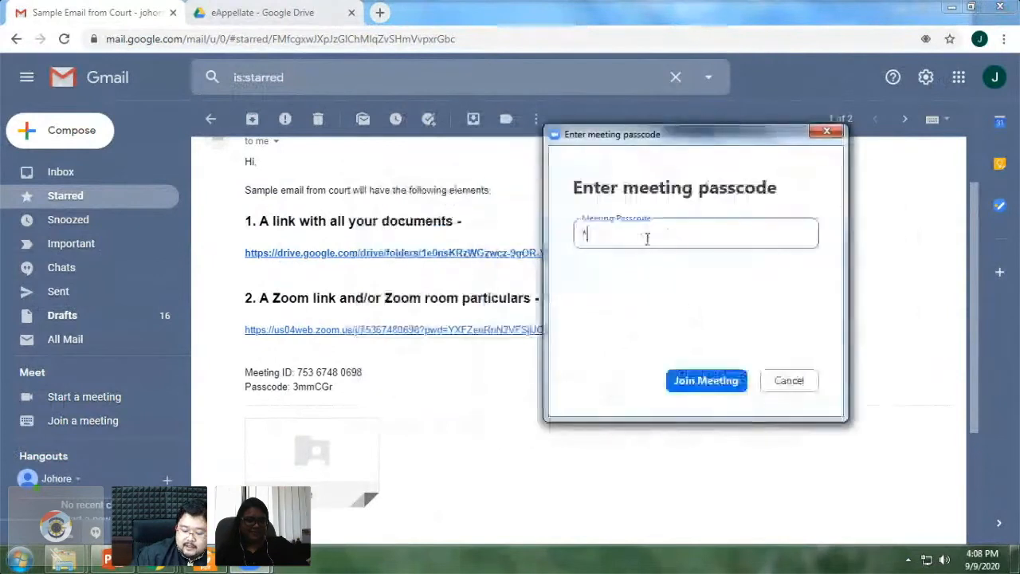
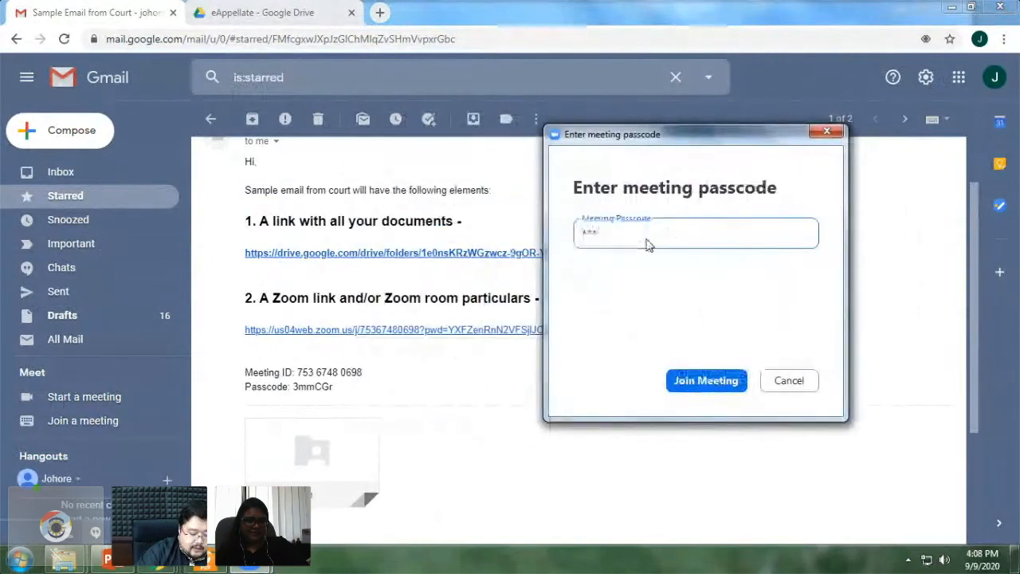
{"action": "left_click", "coordinate": [679, 380]}
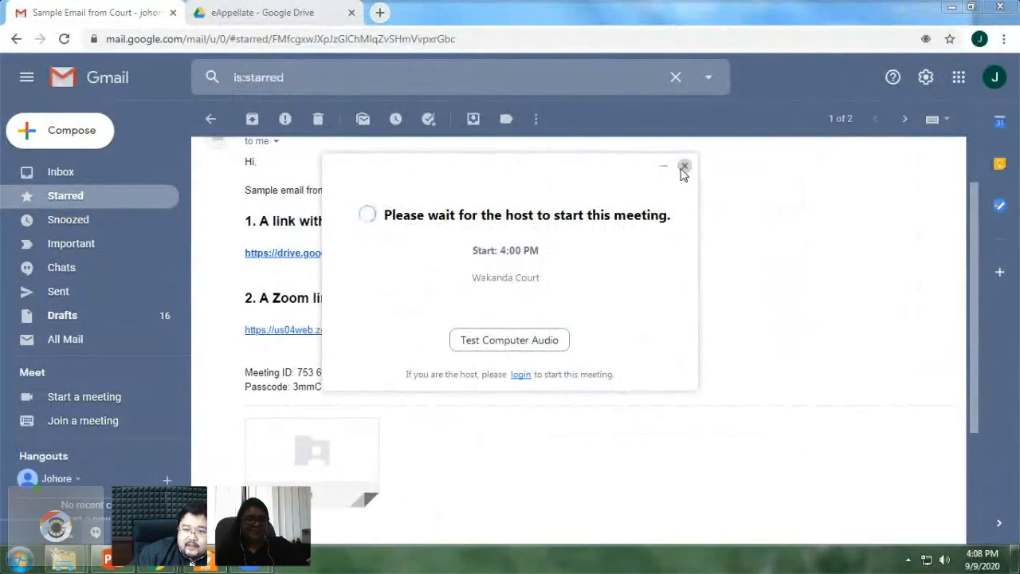
{"action": "left_click", "coordinate": [683, 167]}
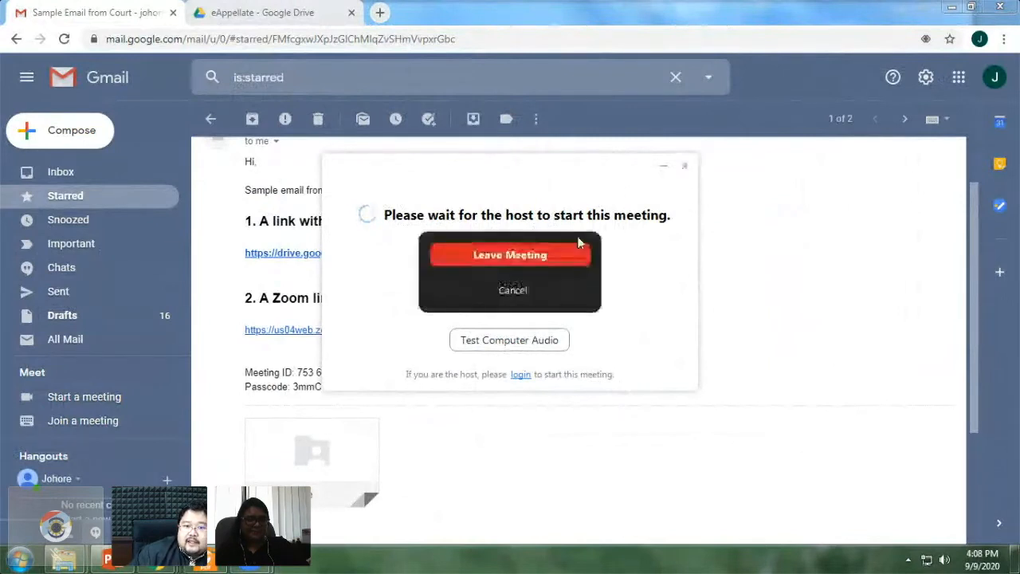
{"action": "left_click", "coordinate": [555, 257]}
- Open the Gmail message's Zoom link in Zoom Launcher and close the Launch Meeting tab
{"action": "left_click", "coordinate": [636, 376]}
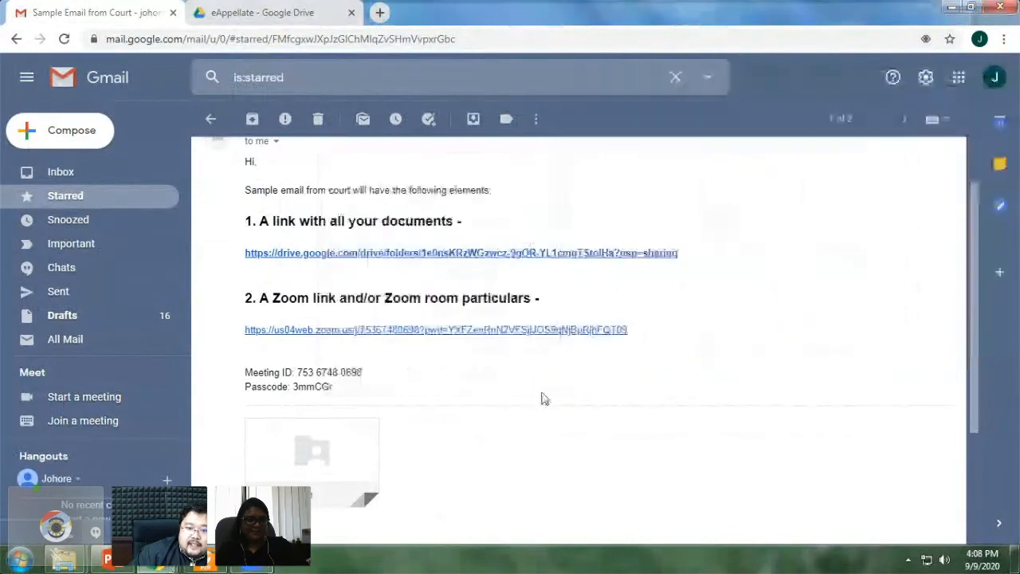
{"action": "left_click", "coordinate": [514, 333]}
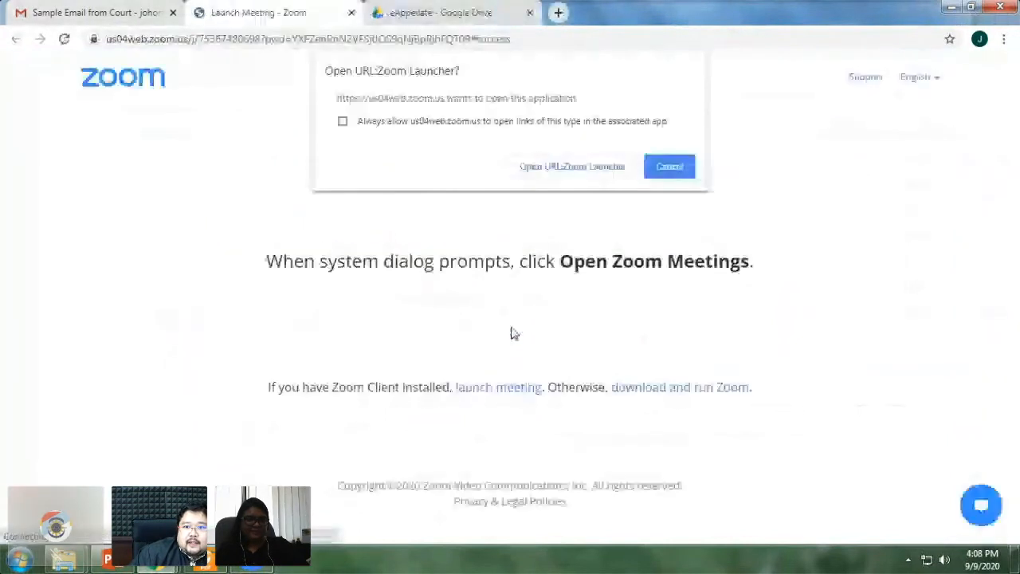
{"action": "left_click", "coordinate": [594, 168]}
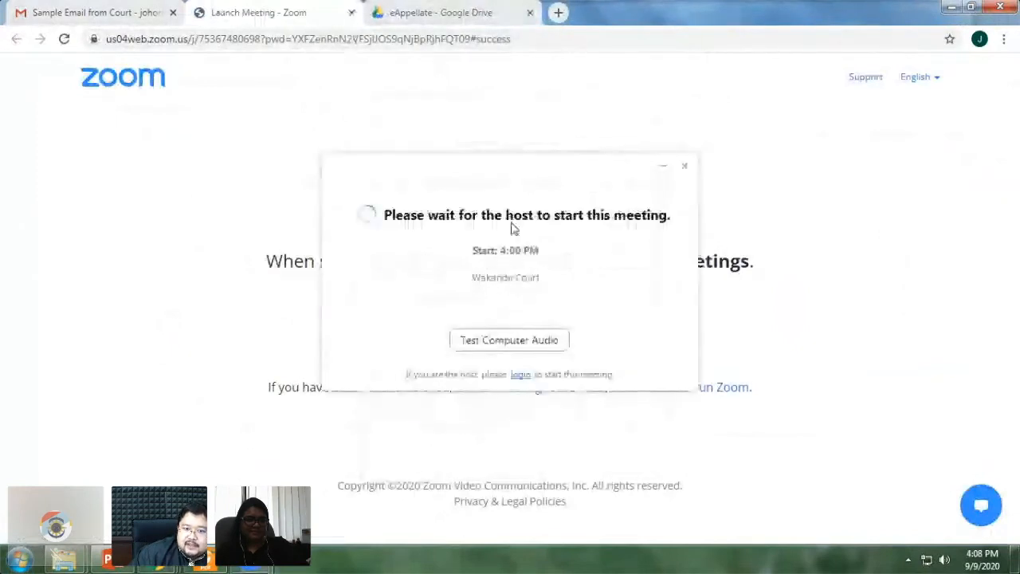
{"action": "left_click", "coordinate": [351, 15]}
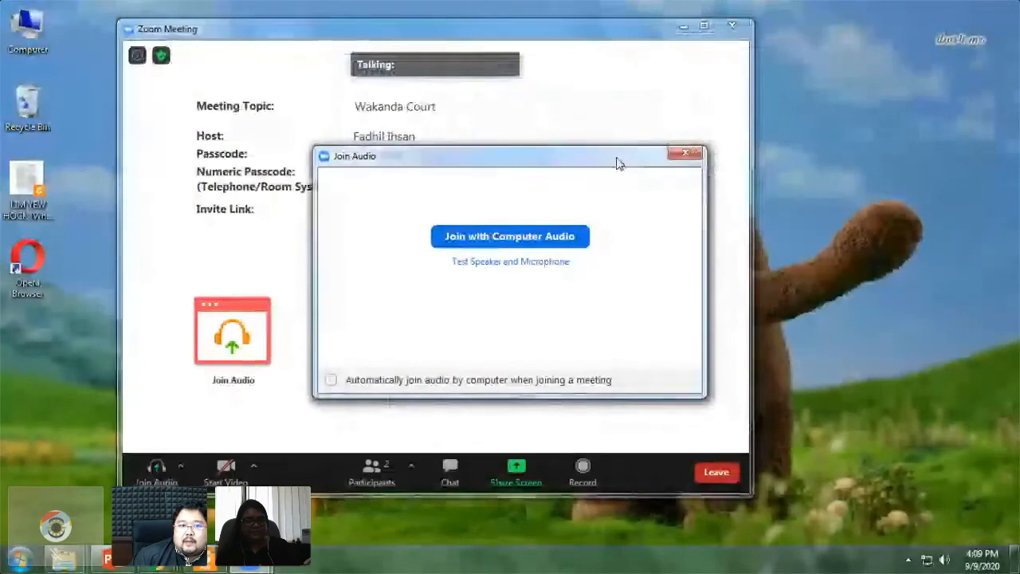
- Dismiss the Join Audio dialog, continue without audio, and reposition the meeting window
{"action": "left_click_drag", "start_coordinate": [616, 161], "coordinate": [526, 133]}
{"action": "left_click", "coordinate": [633, 117]}
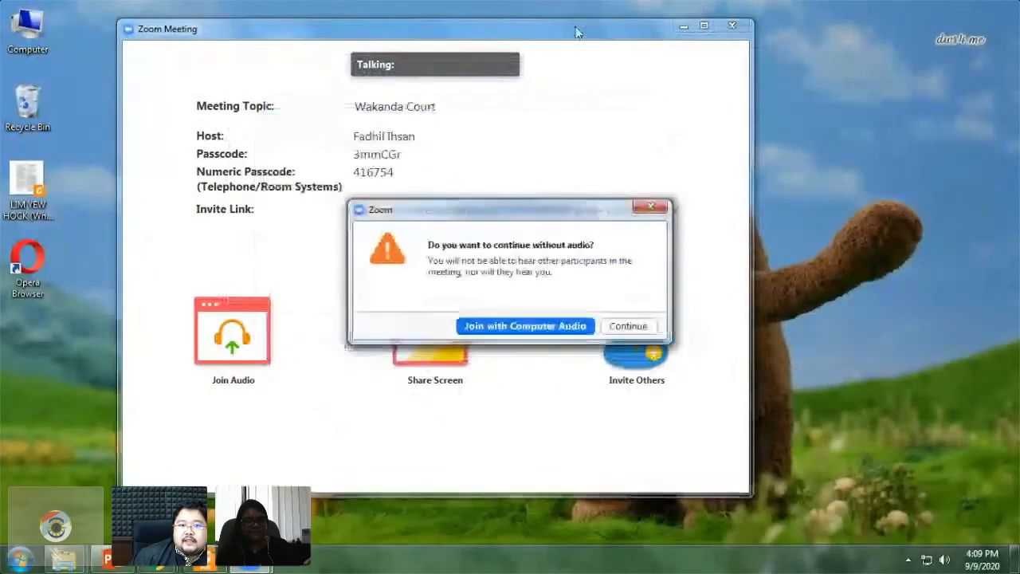
{"action": "left_click", "coordinate": [650, 207]}
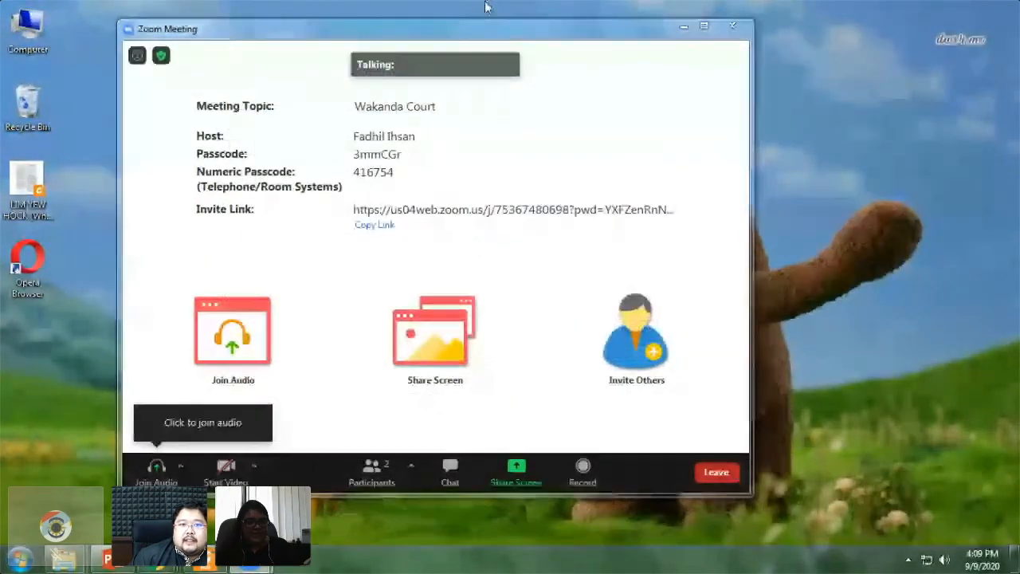
{"action": "left_click_drag", "start_coordinate": [491, 39], "coordinate": [556, 27]}
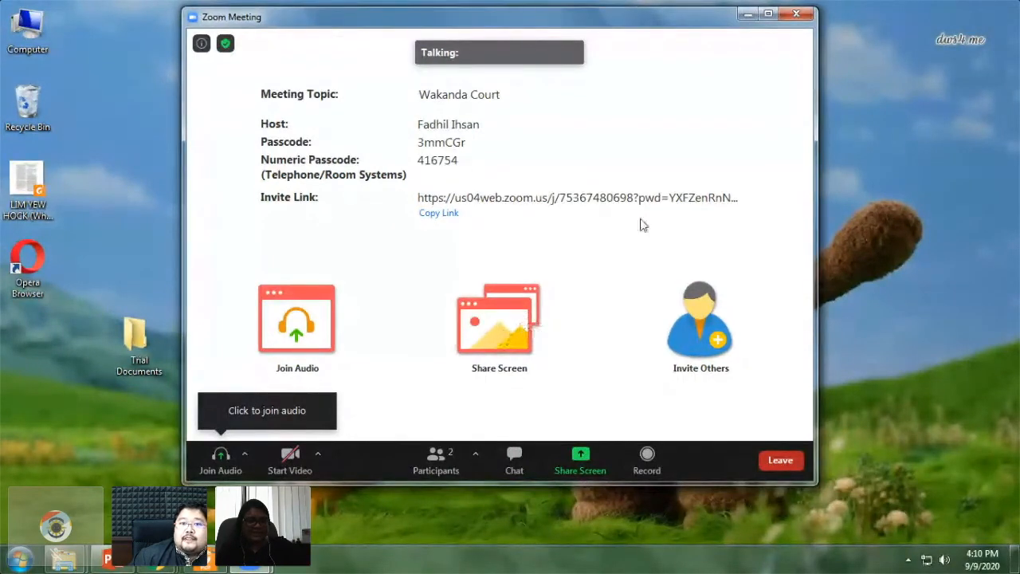
{"action": "left_click_drag", "start_coordinate": [542, 13], "coordinate": [271, 24]}
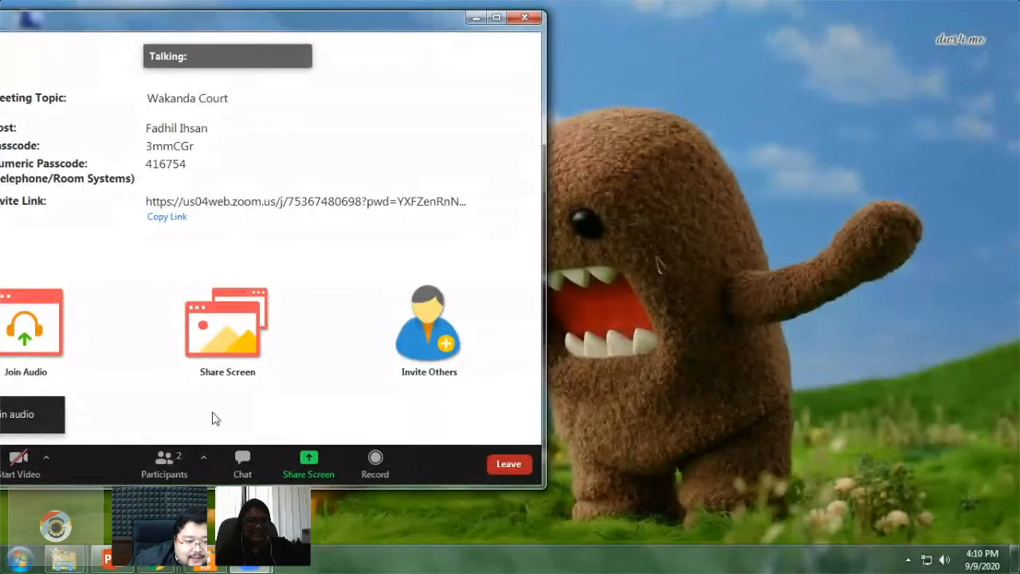
- Rename yourself to 'A1 - Appl' in the participants list and maximize the meeting window
{"action": "left_click", "coordinate": [188, 457]}
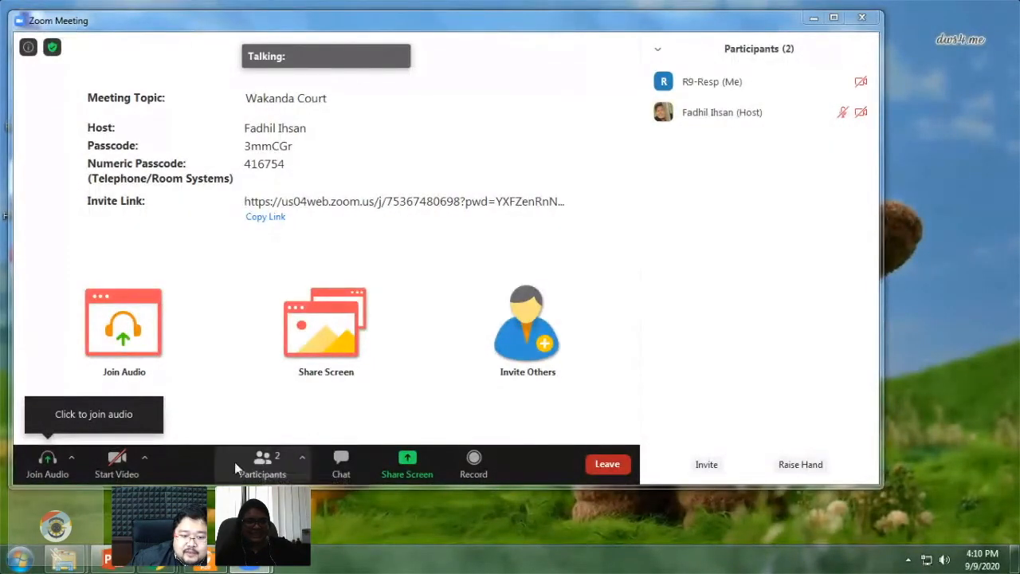
{"action": "mouse_move", "coordinate": [731, 87]}
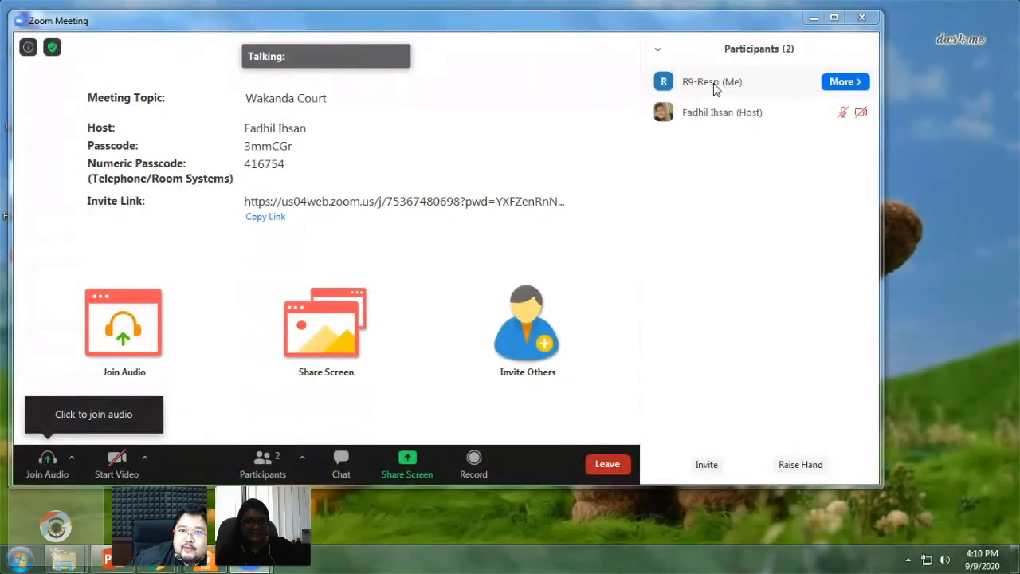
{"action": "left_click", "coordinate": [845, 81]}
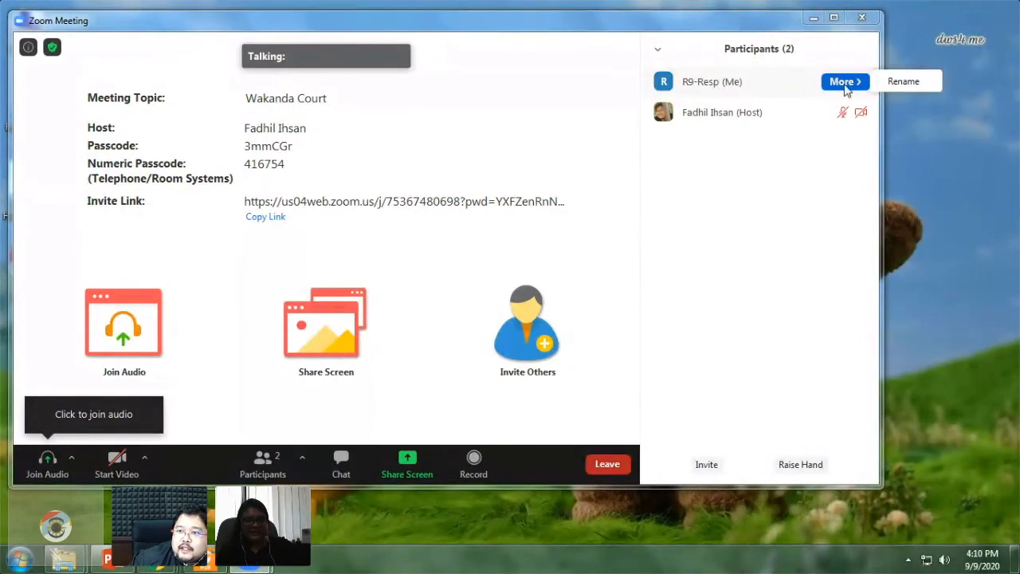
{"action": "left_click", "coordinate": [903, 81]}
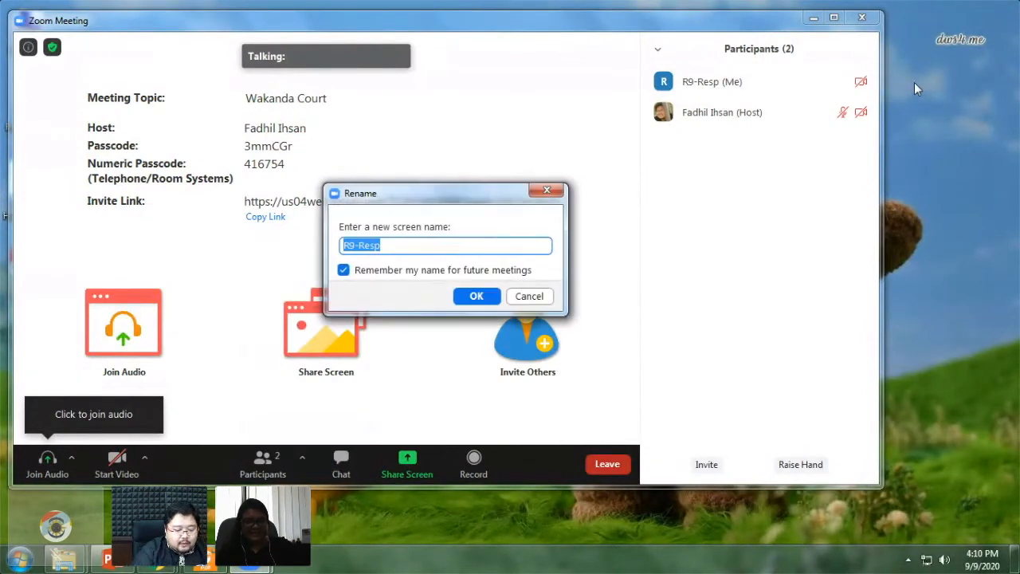
{"action": "type", "text": "A1 -"}
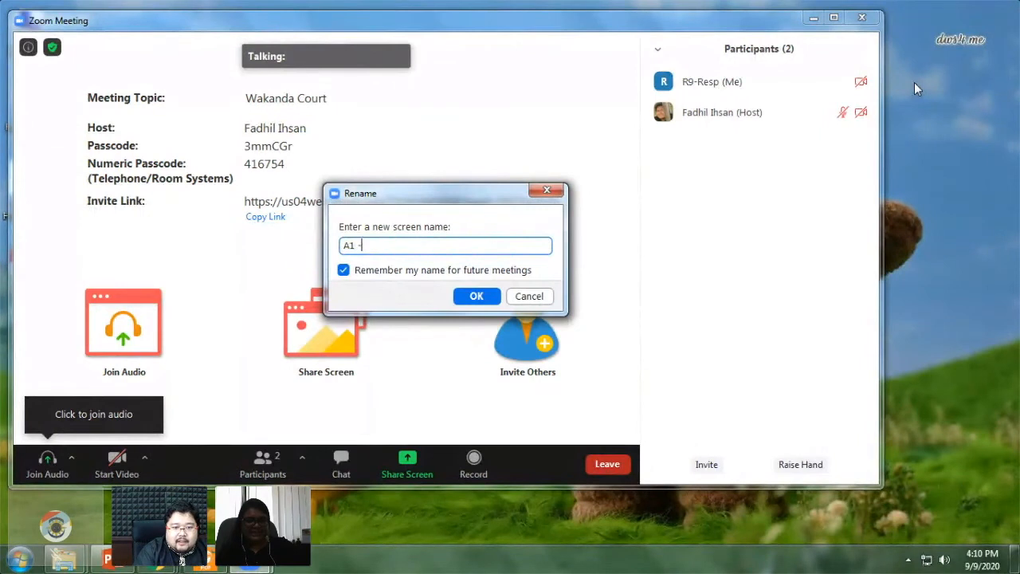
{"action": "type", "text": " Appl"}
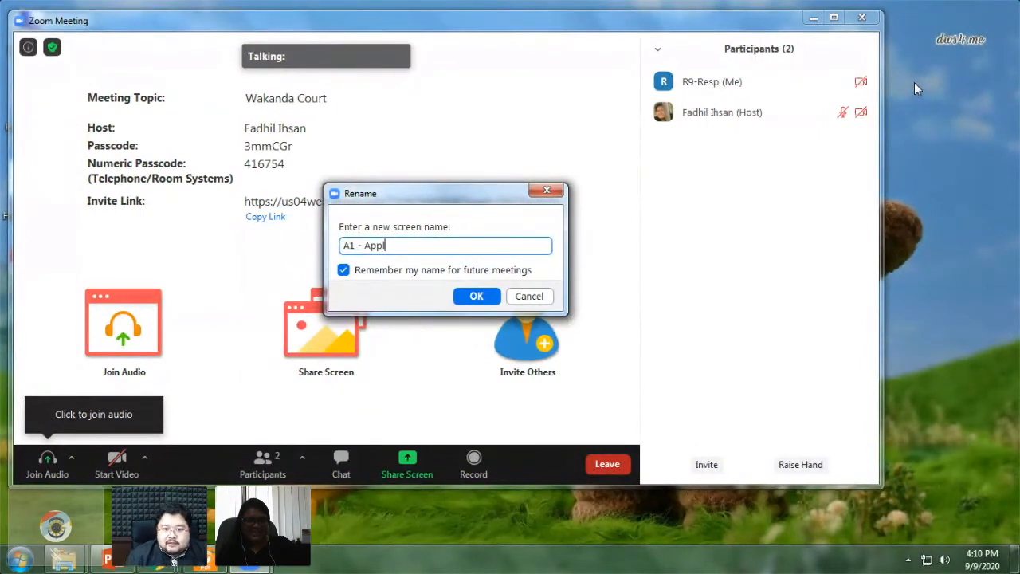
{"action": "left_click", "coordinate": [466, 293]}
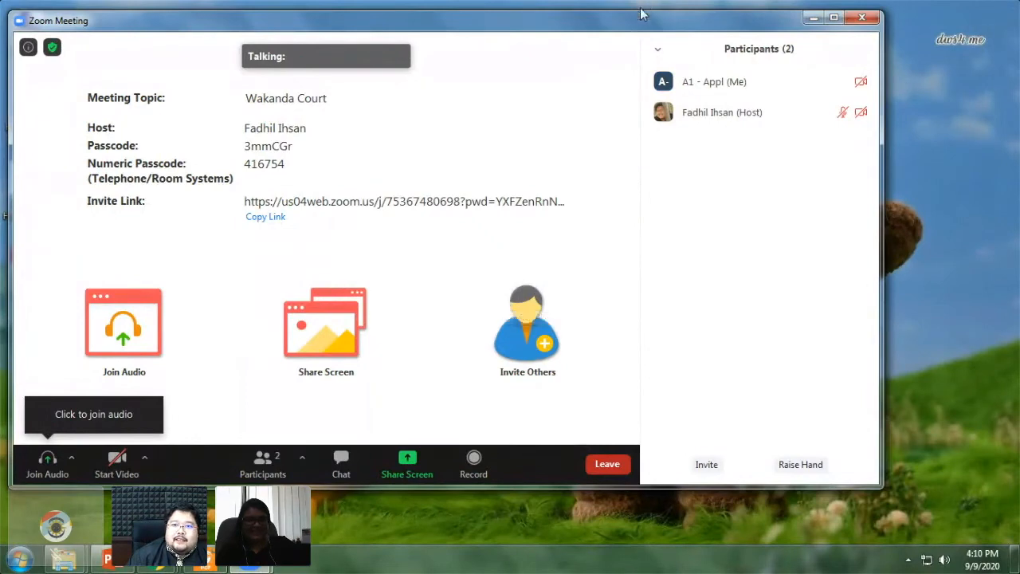
{"action": "double_click", "coordinate": [643, 18]}
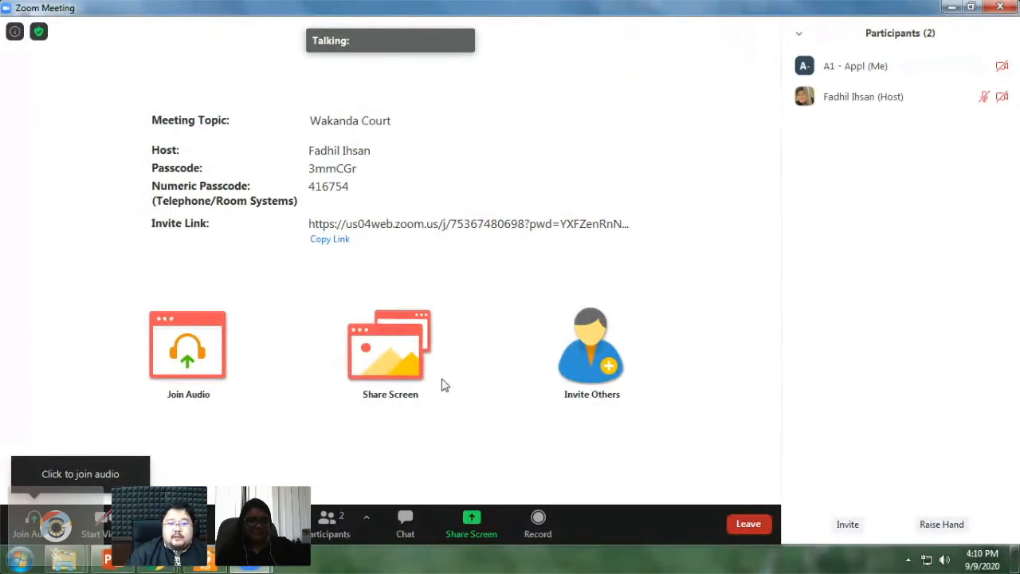
- Check the Foxit submissions PDF from the taskbar, then open Zoom's Share Screen picker
{"action": "mouse_move", "coordinate": [64, 559]}
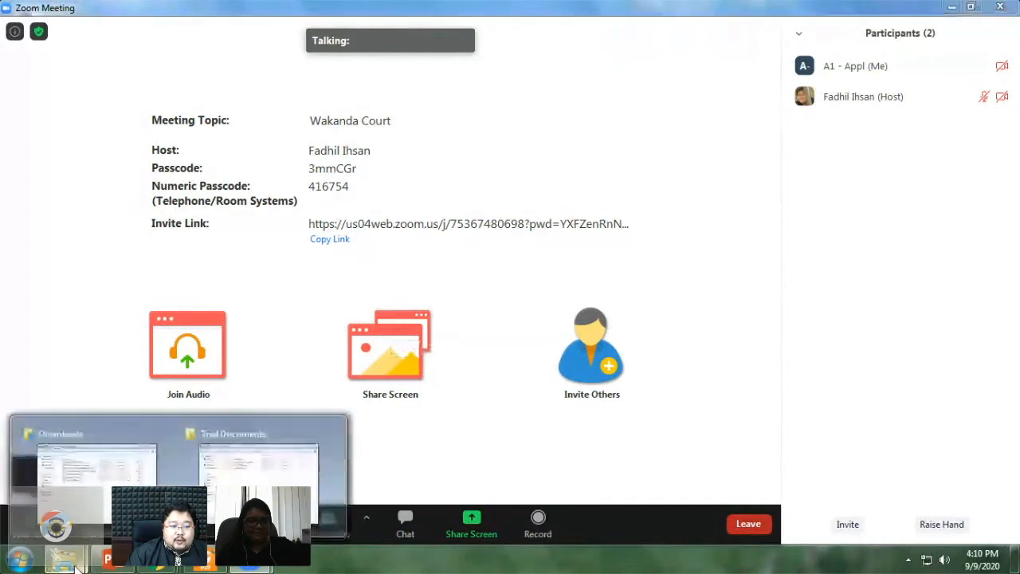
{"action": "left_click", "coordinate": [203, 564]}
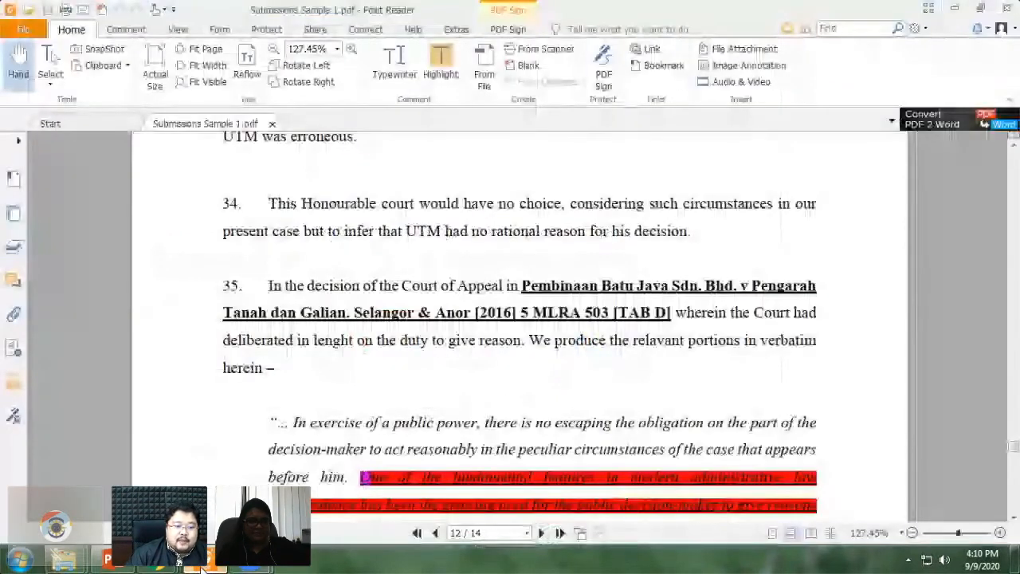
{"action": "mouse_move", "coordinate": [251, 561]}
{"action": "left_click", "coordinate": [263, 502]}
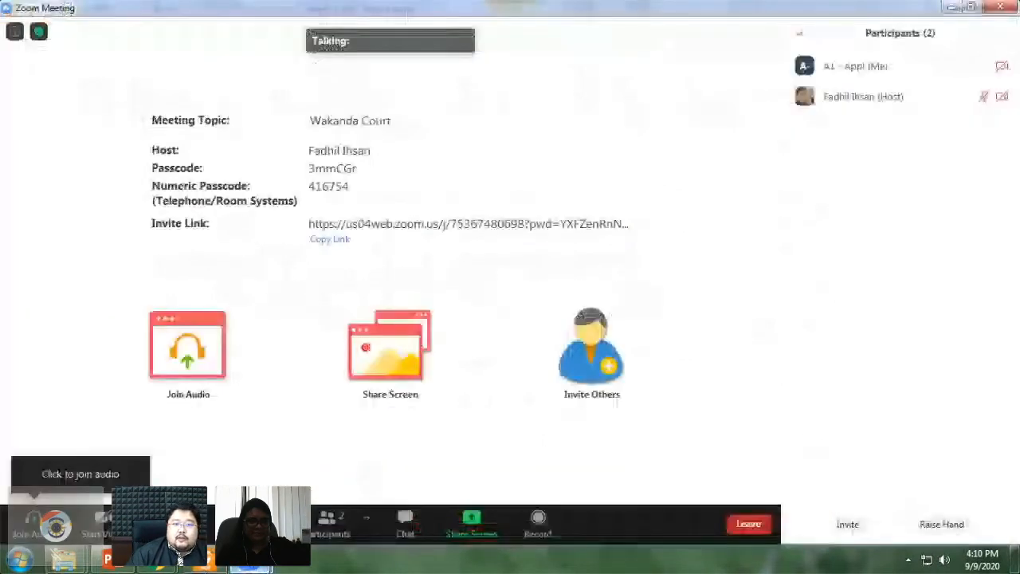
{"action": "left_click", "coordinate": [394, 351]}
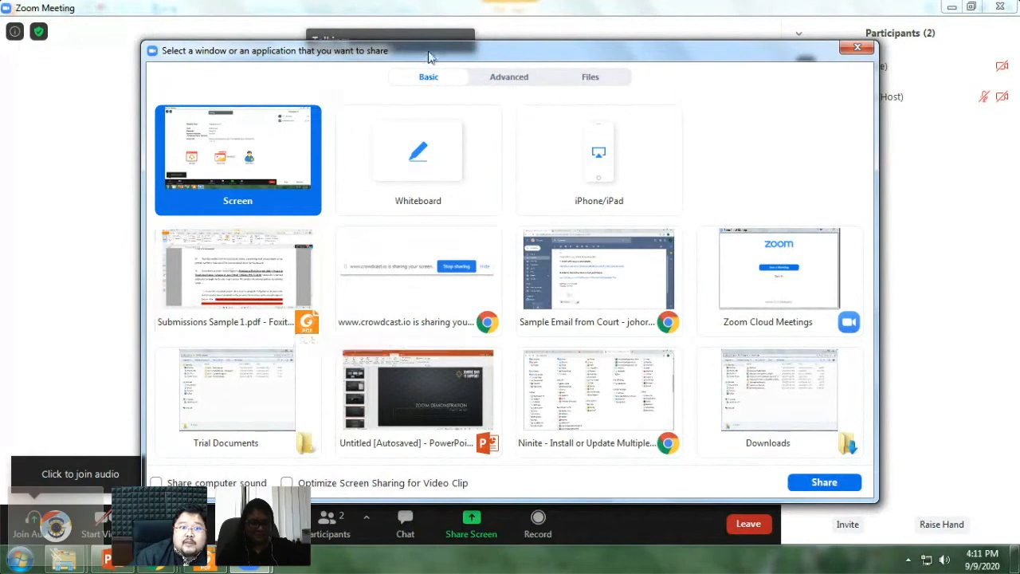
- Share the Submissions Sample 1.pdf Foxit window into the meeting
{"action": "left_click_drag", "start_coordinate": [430, 56], "coordinate": [470, 31]}
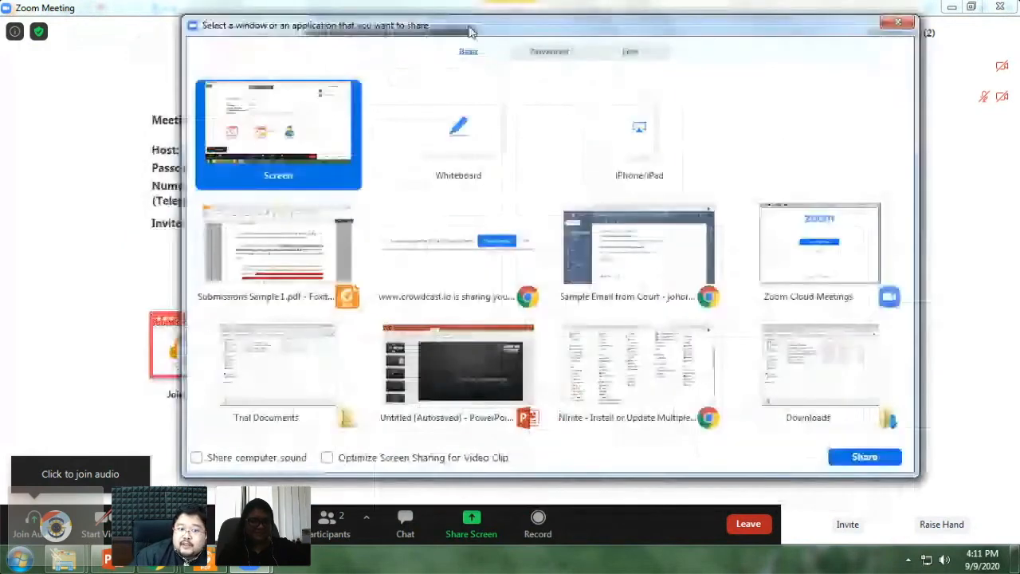
{"action": "left_click_drag", "start_coordinate": [470, 32], "coordinate": [467, 48]}
{"action": "left_click", "coordinate": [289, 285]}
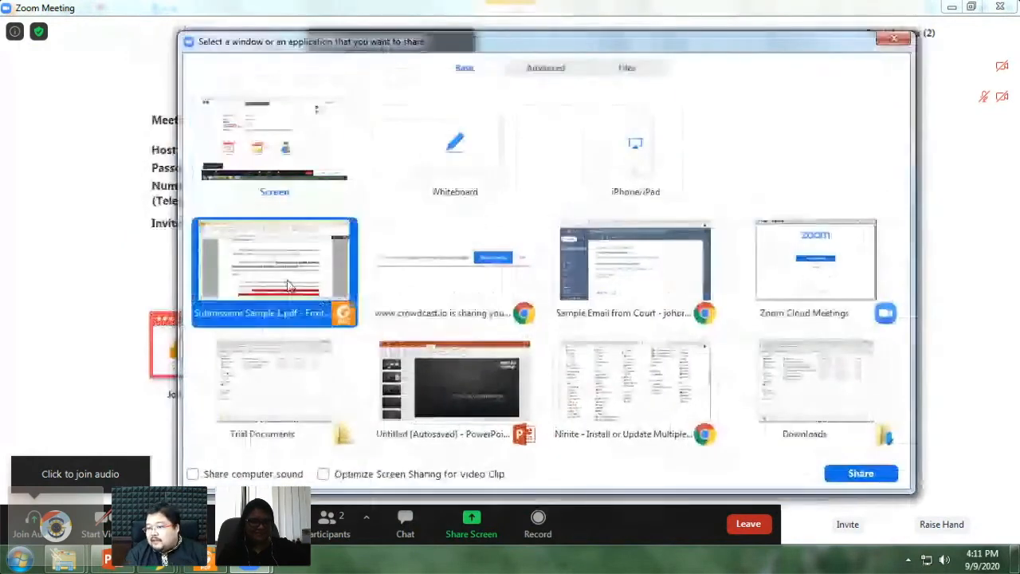
{"action": "left_click", "coordinate": [881, 477]}
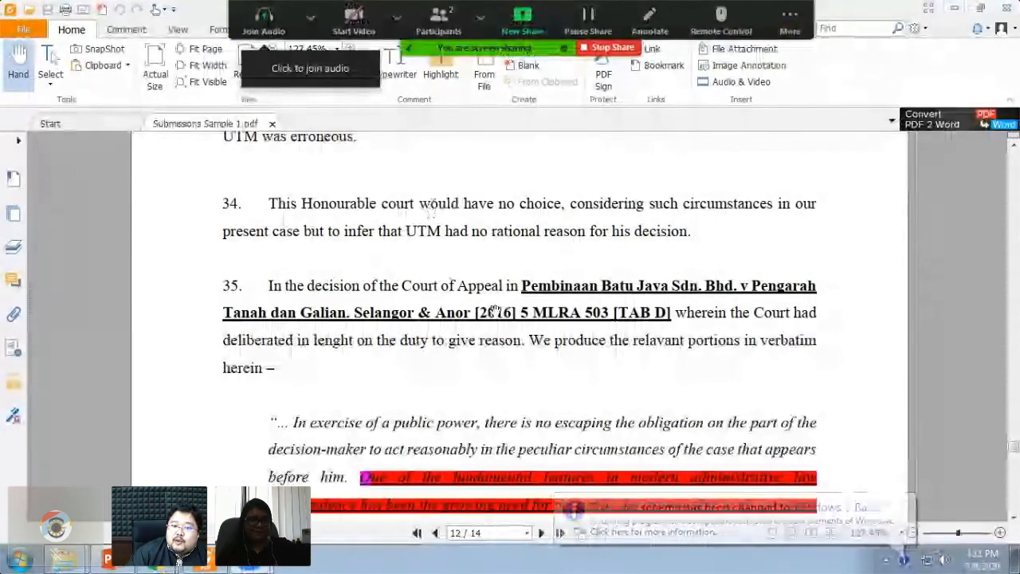
- Scroll to paragraph 36 on page 12 and draw a red circle around 'fundamental'
{"action": "left_click_drag", "start_coordinate": [494, 310], "coordinate": [485, 162]}
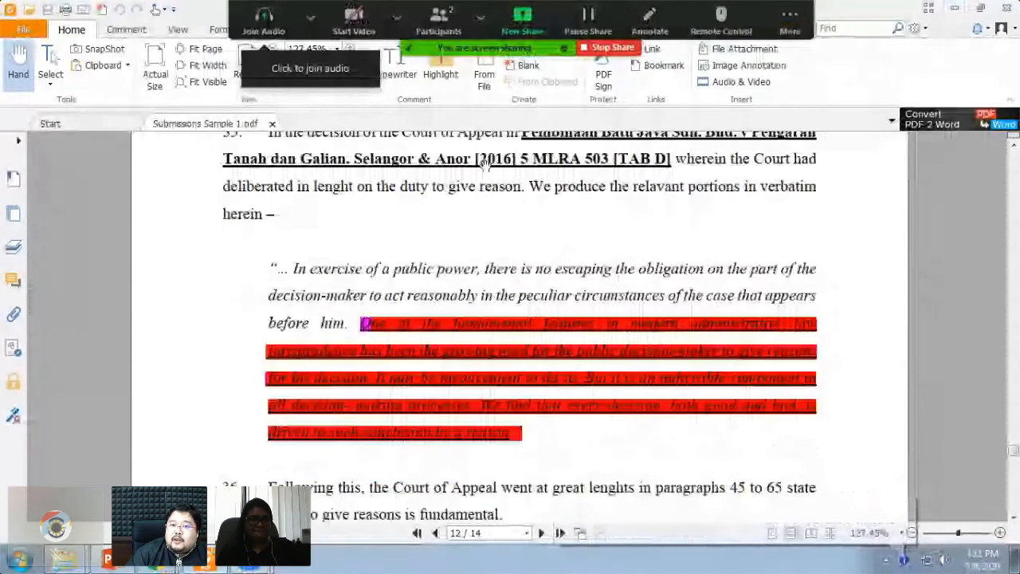
{"action": "scroll", "coordinate": [674, 282], "scroll_direction": "down", "scroll_amount": 3}
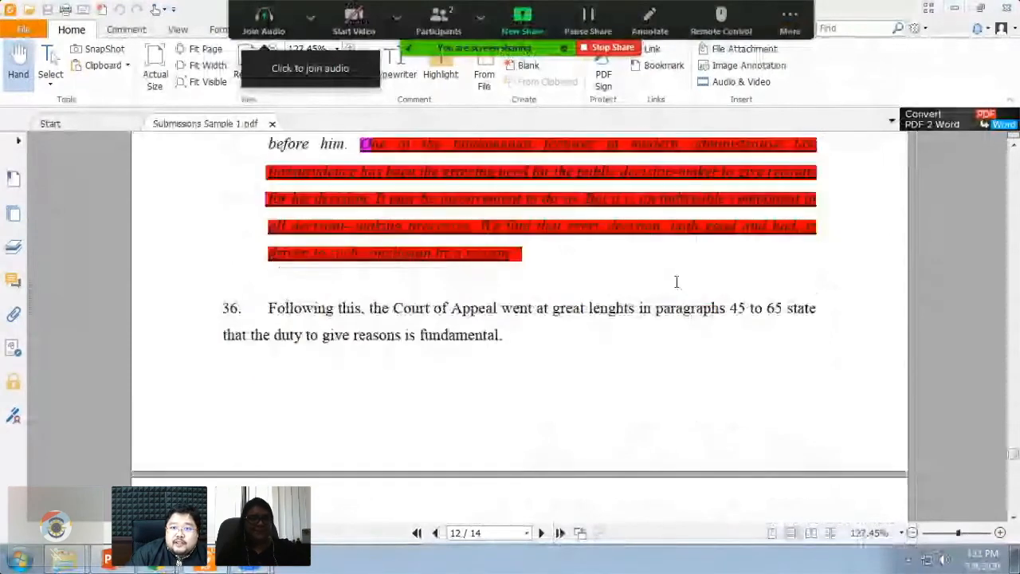
{"action": "scroll", "coordinate": [674, 282], "scroll_direction": "up", "scroll_amount": 1}
{"action": "scroll", "coordinate": [650, 20], "scroll_direction": "down", "scroll_amount": 2}
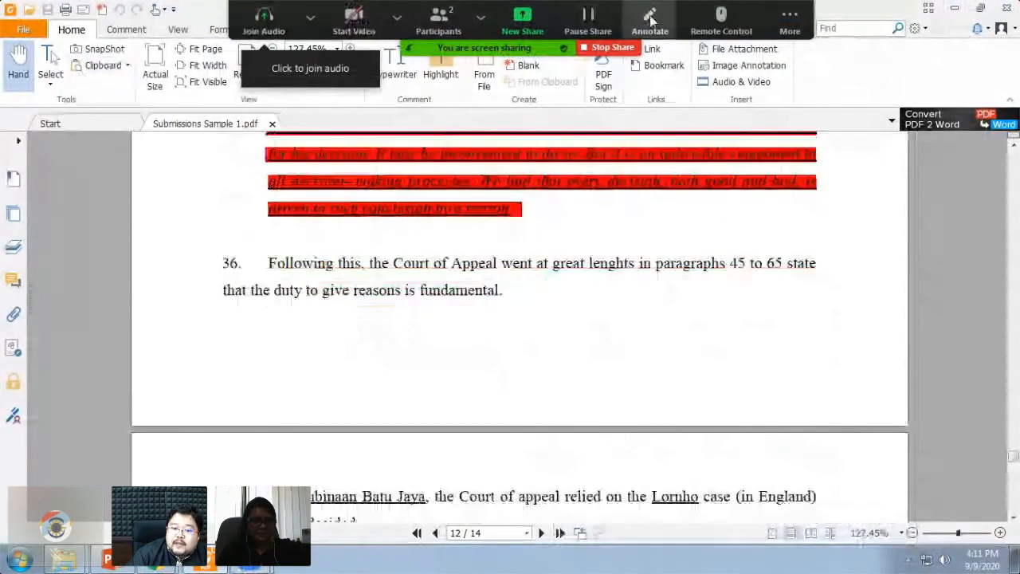
{"action": "left_click", "coordinate": [650, 18]}
{"action": "mouse_move", "coordinate": [488, 304]}
{"action": "left_mouse_down"}
{"action": "mouse_move", "coordinate": [455, 292]}
{"action": "mouse_move", "coordinate": [412, 343]}
{"action": "mouse_move", "coordinate": [443, 297]}
{"action": "left_mouse_up"}
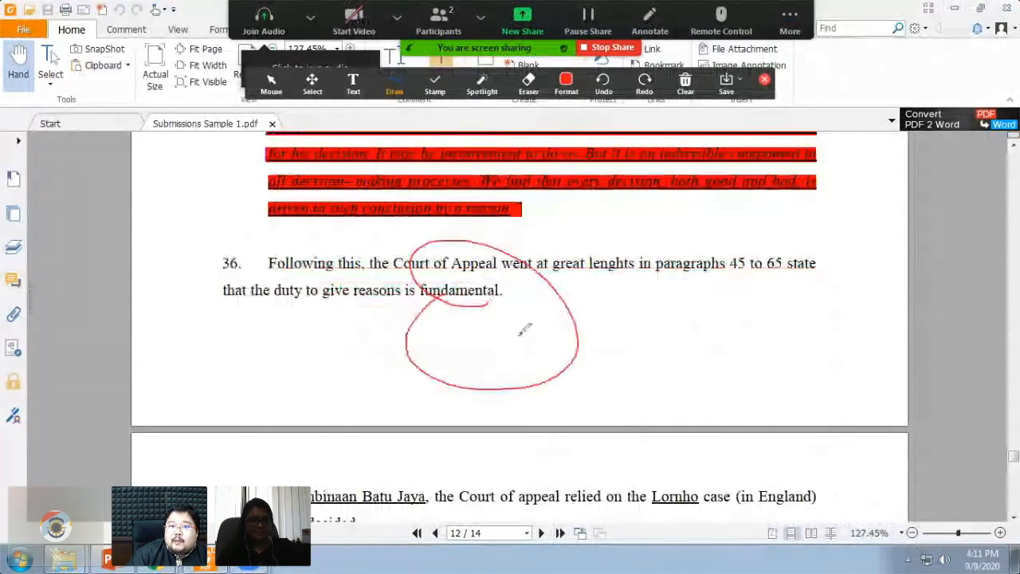
{"action": "left_click", "coordinate": [650, 18]}
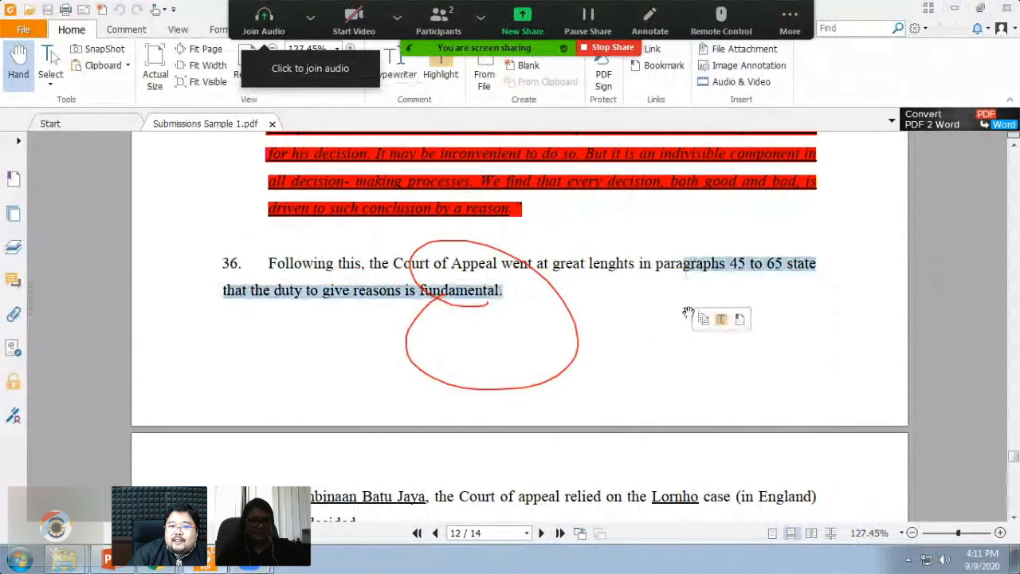
- Use Clear All Drawings to erase the red circle, then deselect text in the document
{"action": "scroll", "coordinate": [660, 321], "scroll_direction": "down", "scroll_amount": 1}
{"action": "scroll", "coordinate": [660, 322], "scroll_direction": "up", "scroll_amount": 2}
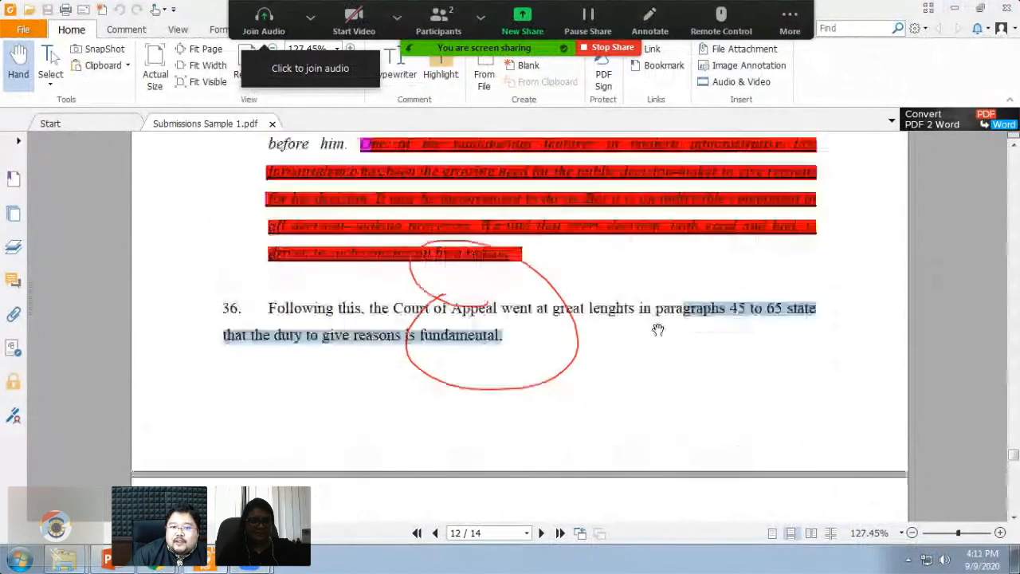
{"action": "left_click", "coordinate": [650, 20]}
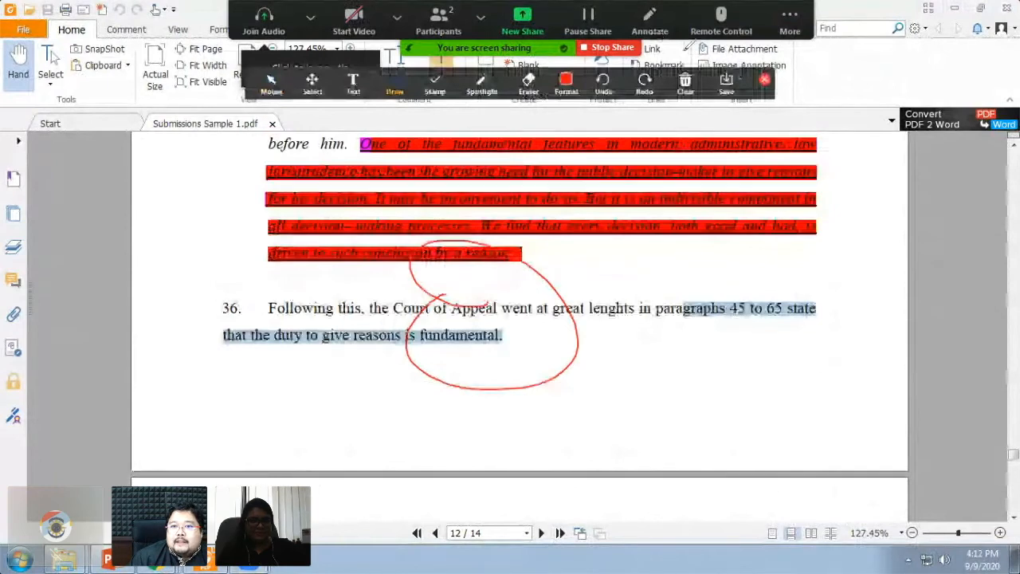
{"action": "left_click", "coordinate": [690, 91]}
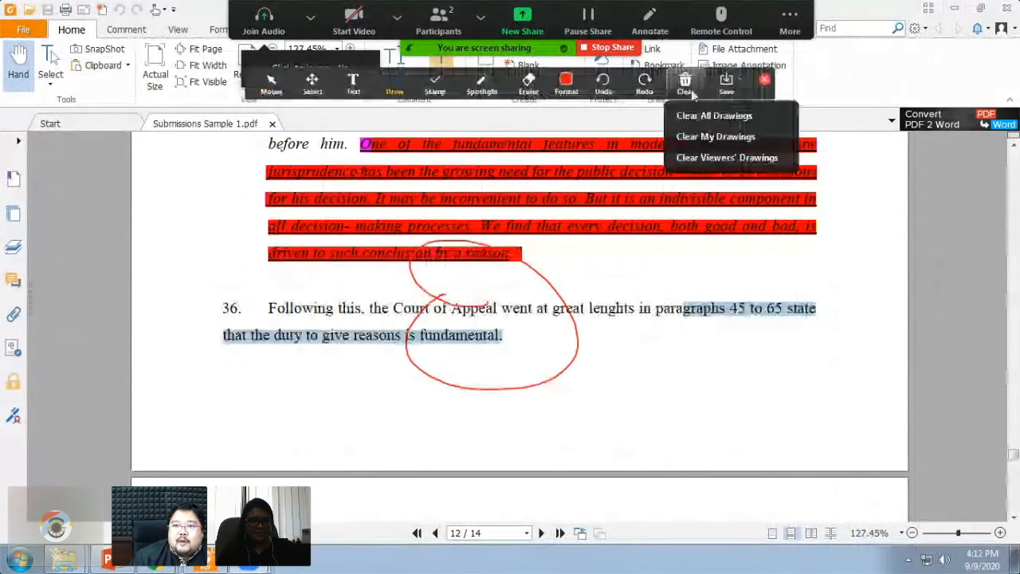
{"action": "left_click", "coordinate": [764, 80]}
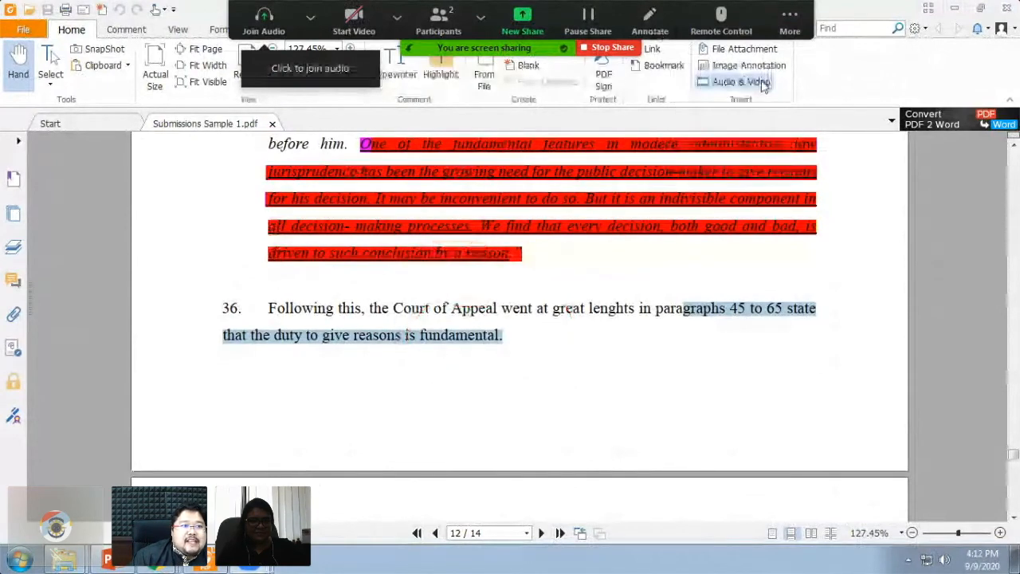
{"action": "left_click", "coordinate": [68, 99]}
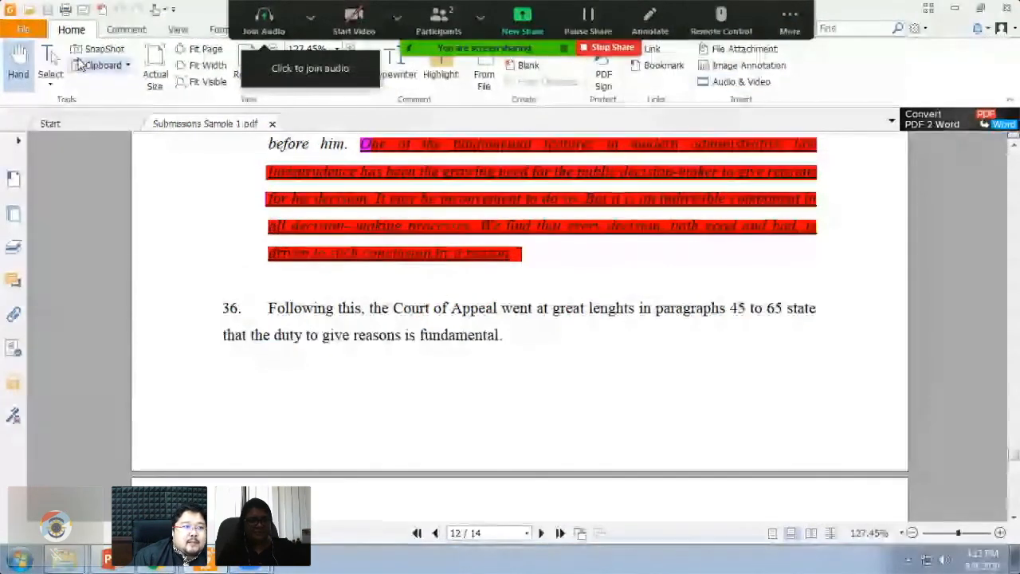
{"action": "left_click", "coordinate": [122, 30]}
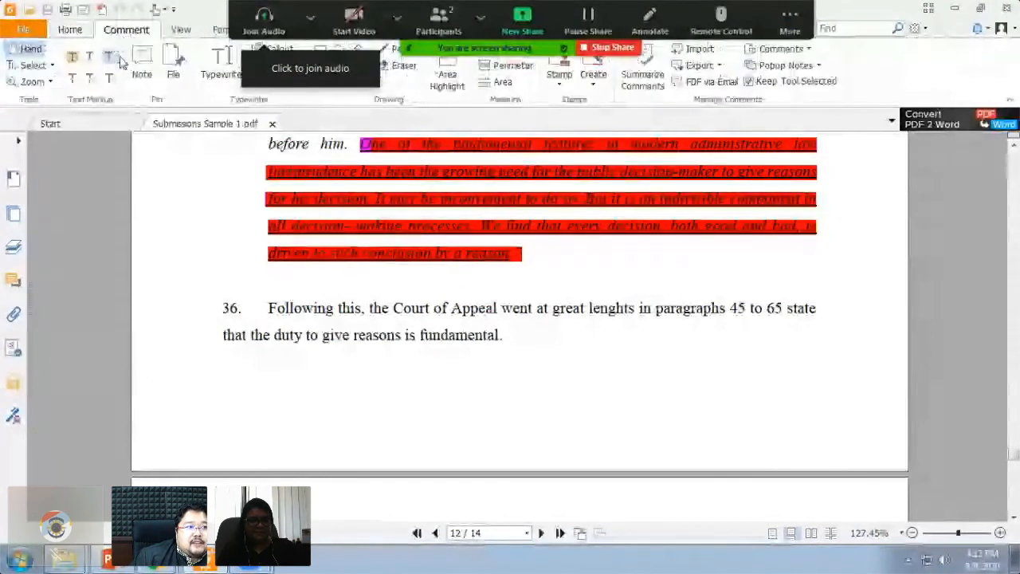
{"action": "scroll", "coordinate": [185, 161], "scroll_direction": "up", "scroll_amount": 1}
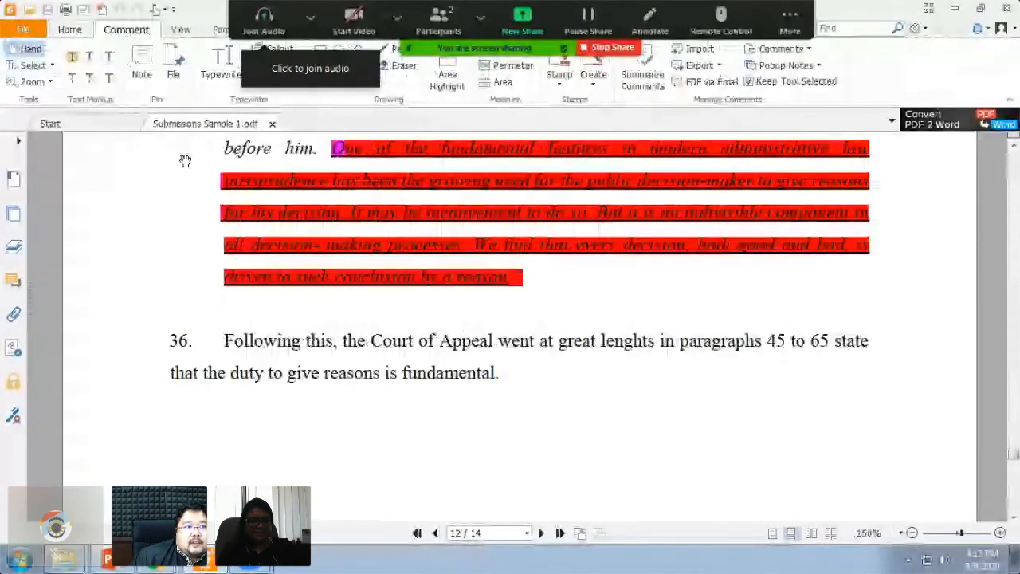
{"action": "left_click", "coordinate": [142, 67]}
{"action": "left_click_drag", "start_coordinate": [685, 366], "coordinate": [830, 434]}
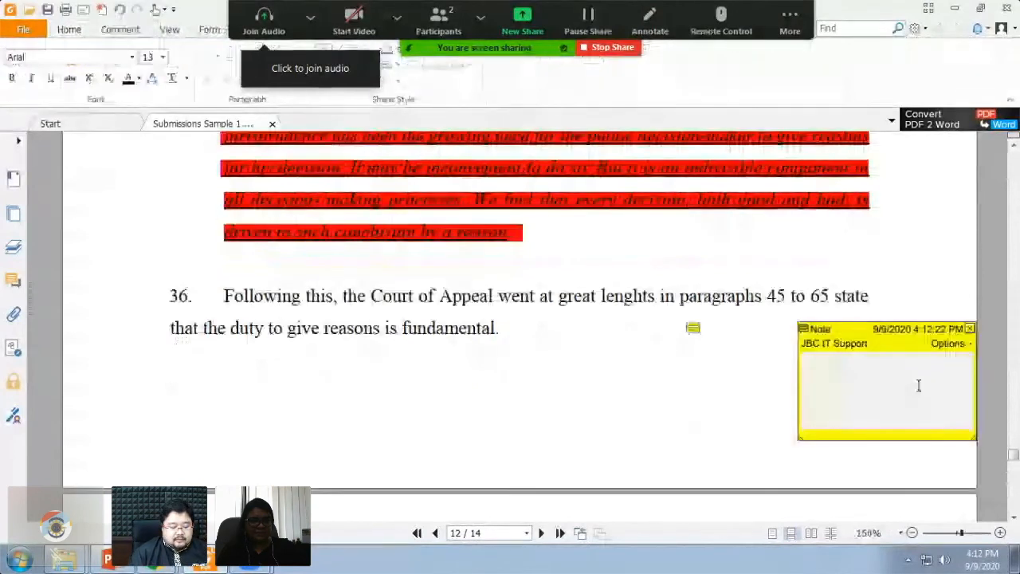
{"action": "type", "text": "Etc"}
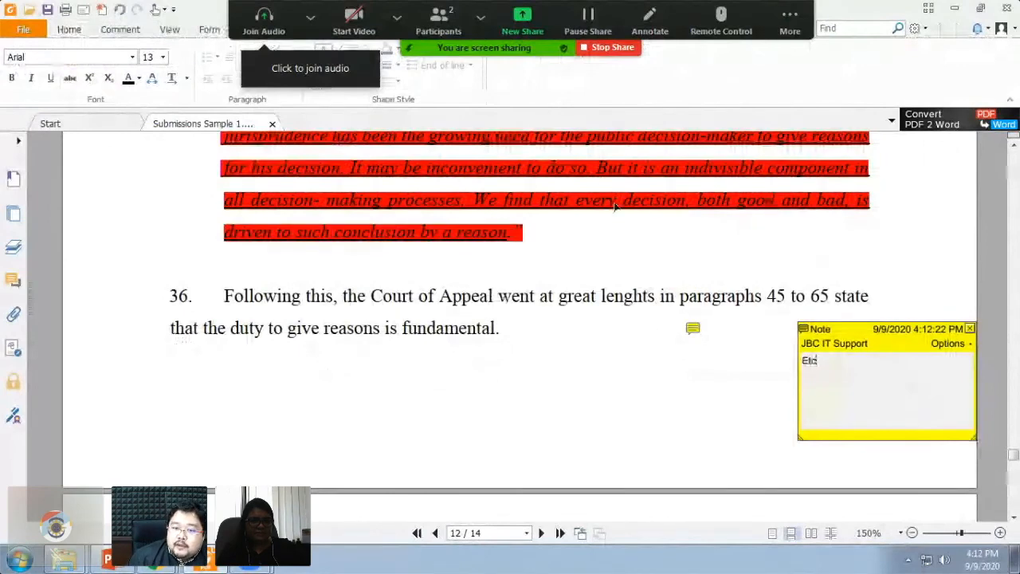
{"action": "scroll", "coordinate": [559, 200], "scroll_direction": "down", "scroll_amount": 1}
{"action": "scroll", "coordinate": [559, 200], "scroll_direction": "up", "scroll_amount": 3}
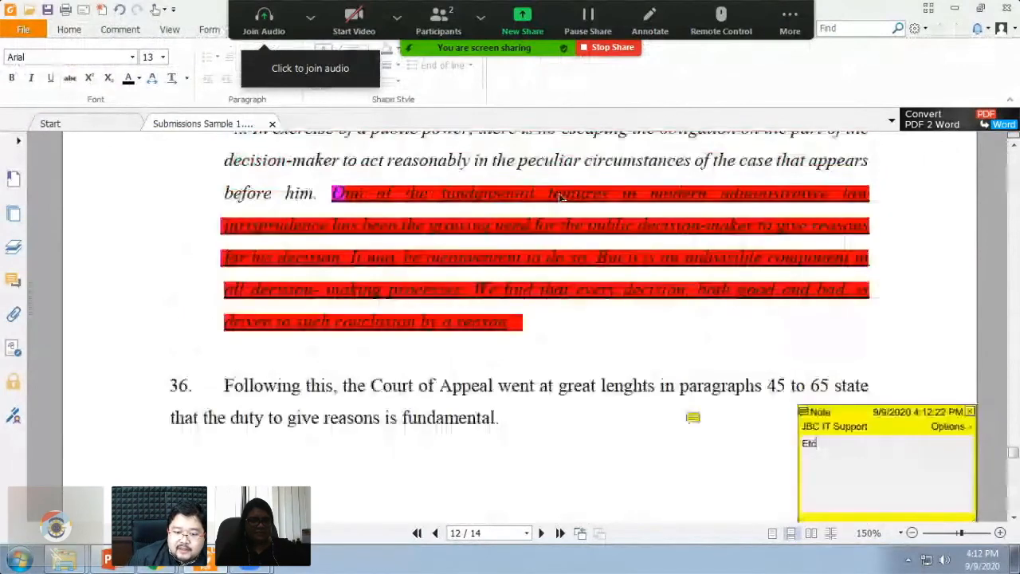
{"action": "scroll", "coordinate": [559, 196], "scroll_direction": "down", "scroll_amount": 1}
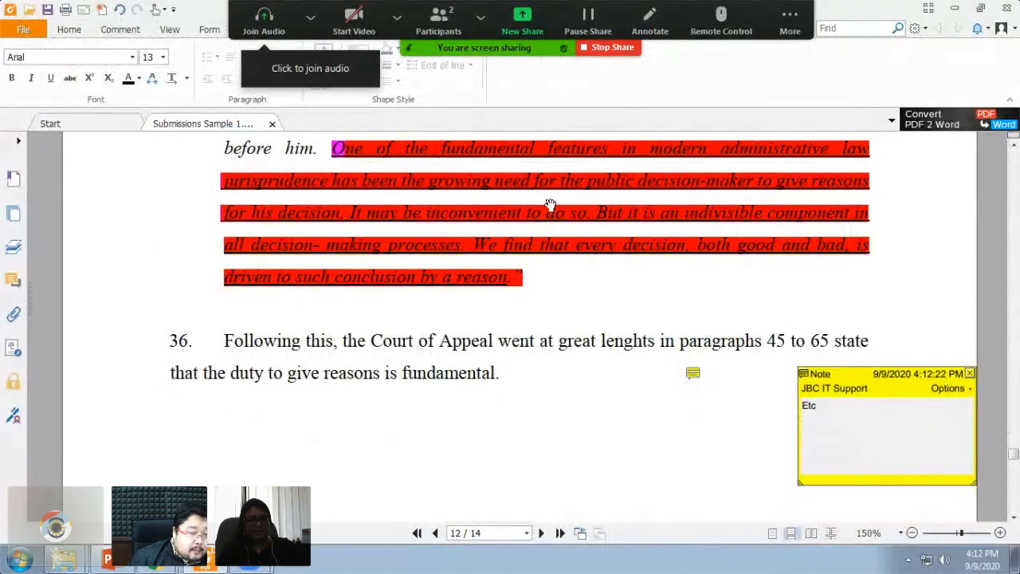
{"action": "scroll", "coordinate": [550, 205], "scroll_direction": "up", "scroll_amount": 1}
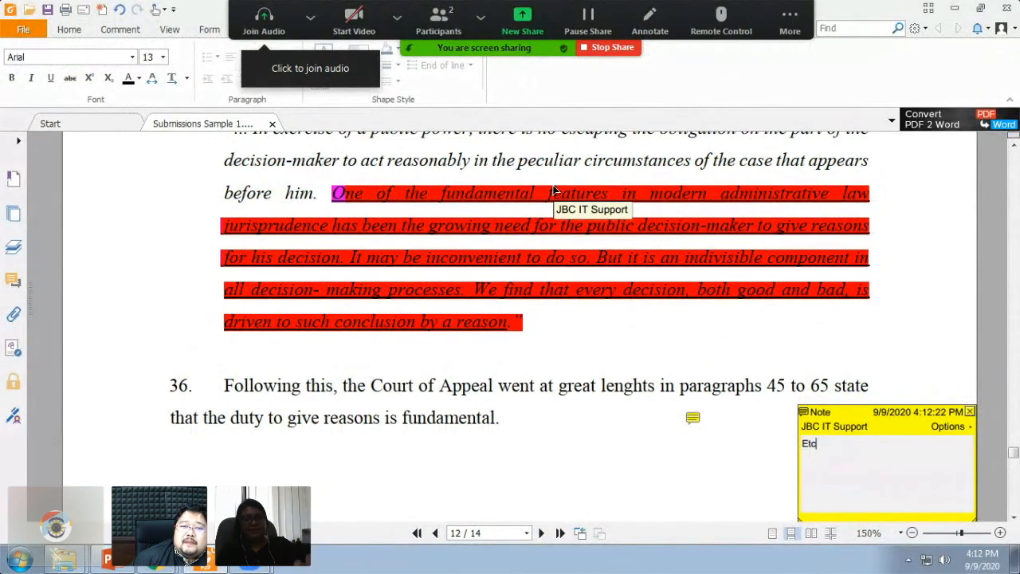
{"action": "scroll", "coordinate": [554, 191], "scroll_direction": "up", "scroll_amount": 5}
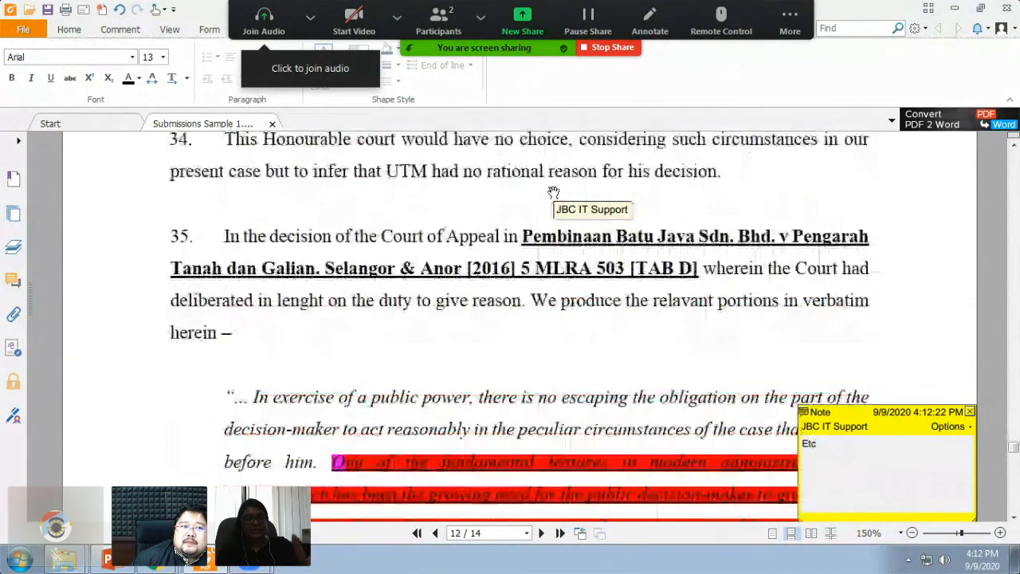
{"action": "scroll", "coordinate": [552, 193], "scroll_direction": "up", "scroll_amount": 2}
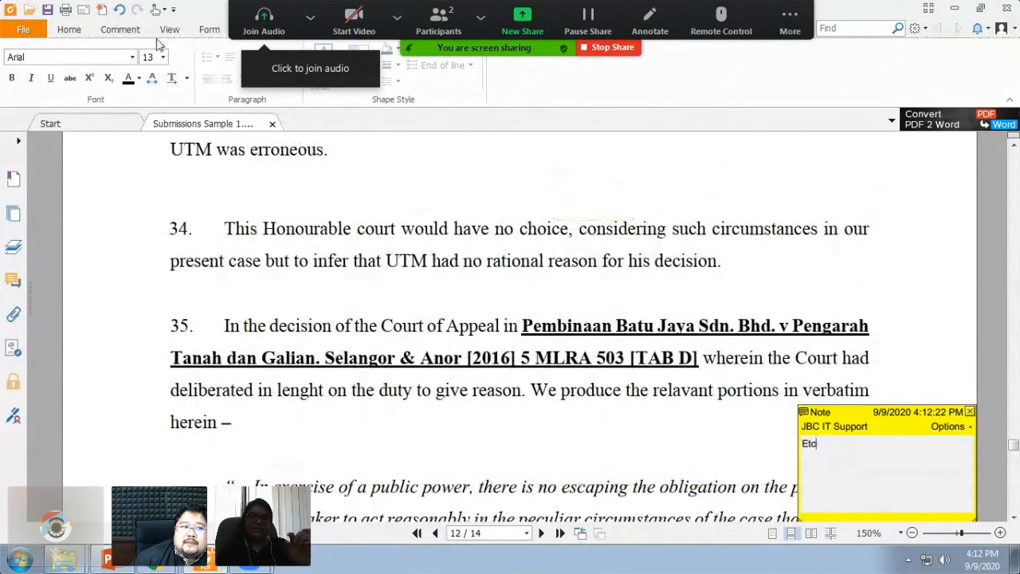
- Apply a Squiggly text markup from the Comment tab across paragraph 34
{"action": "left_click", "coordinate": [113, 29]}
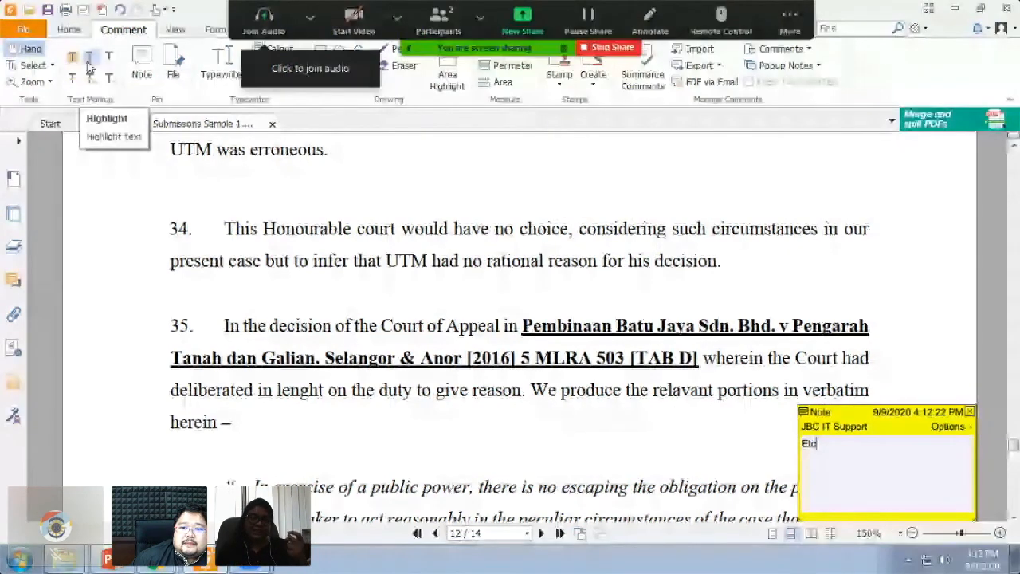
{"action": "left_click", "coordinate": [91, 59]}
{"action": "left_click_drag", "start_coordinate": [225, 230], "coordinate": [762, 267]}
{"action": "scroll", "coordinate": [761, 267], "scroll_direction": "up", "scroll_amount": 5}
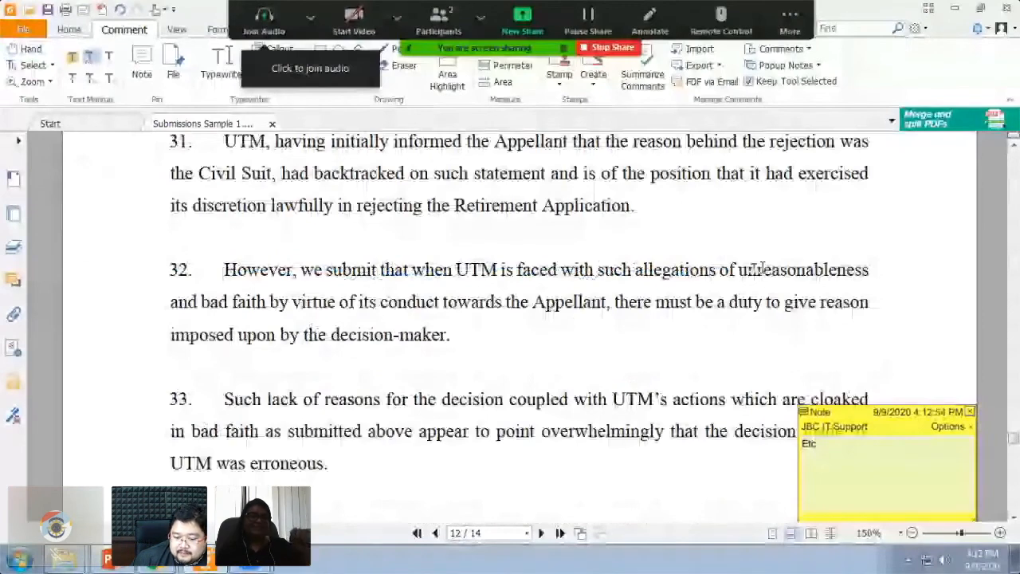
{"action": "scroll", "coordinate": [761, 269], "scroll_direction": "down", "scroll_amount": 1}
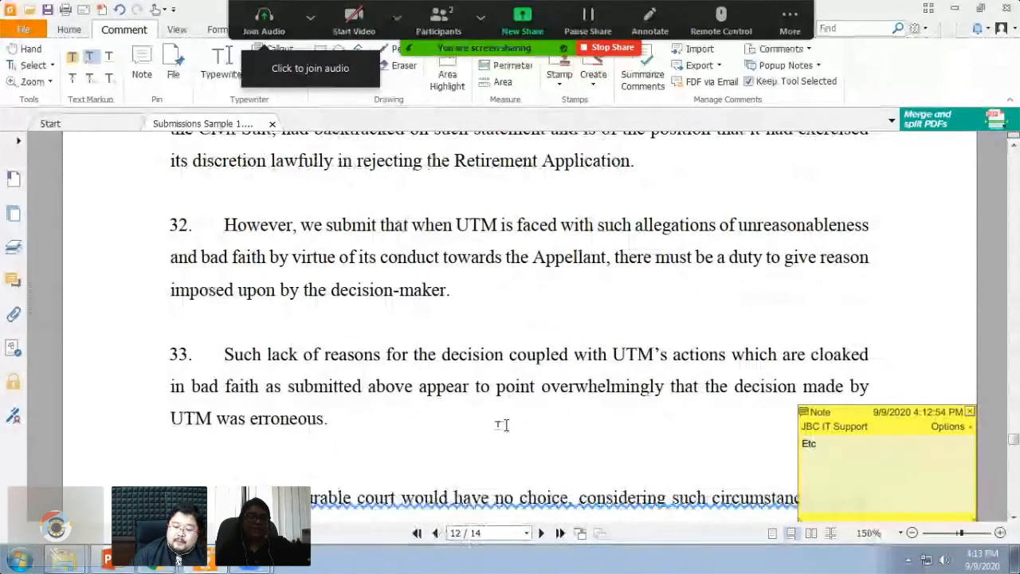
{"action": "scroll", "coordinate": [502, 425], "scroll_direction": "up", "scroll_amount": 3}
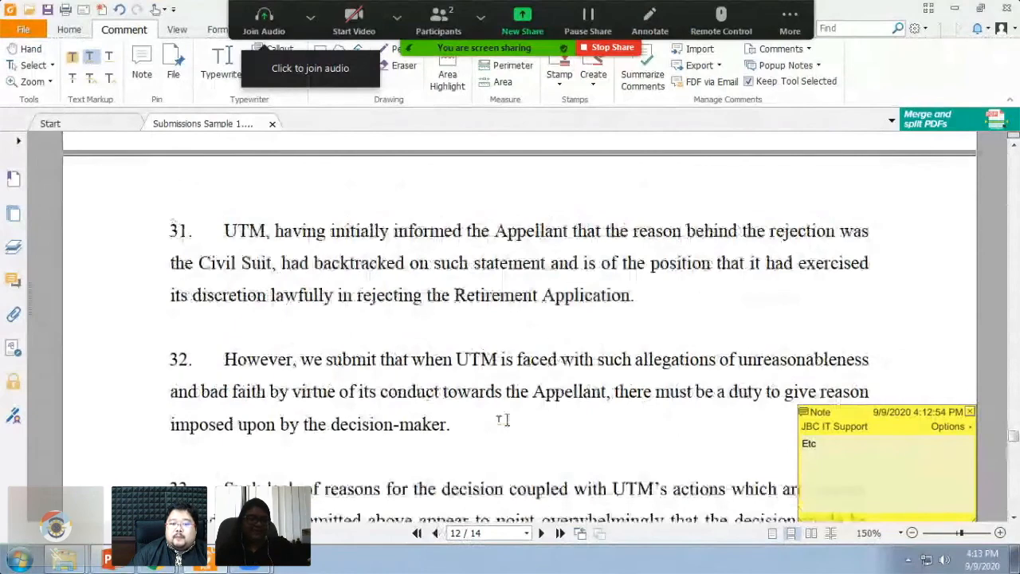
{"action": "scroll", "coordinate": [502, 420], "scroll_direction": "down", "scroll_amount": 1}
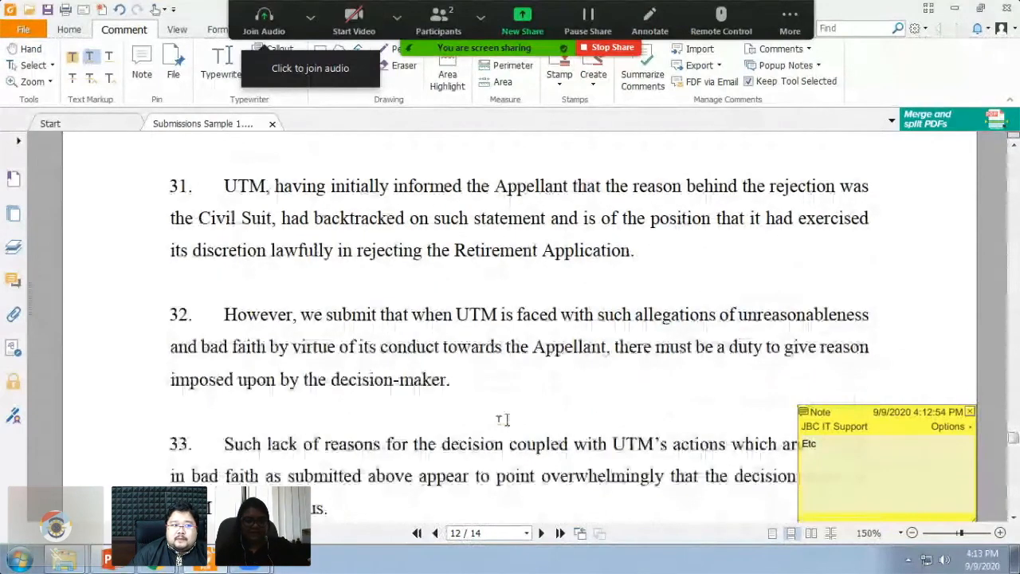
{"action": "scroll", "coordinate": [502, 420], "scroll_direction": "up", "scroll_amount": 4}
- Open the Bookmarks panel and go to the Submission 2 bookmark on page 11
{"action": "left_click", "coordinate": [13, 179]}
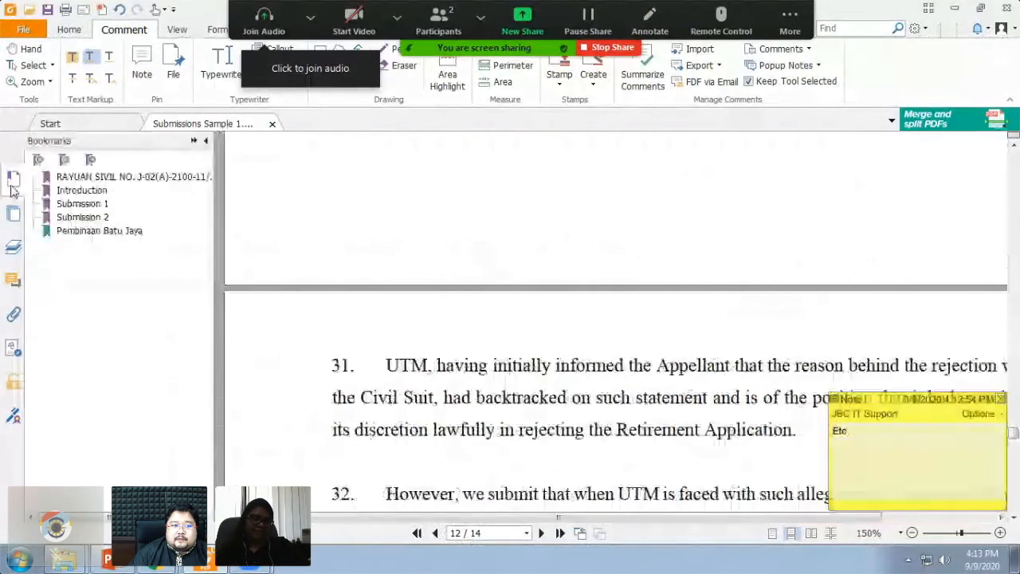
{"action": "left_click", "coordinate": [80, 217]}
{"action": "left_click", "coordinate": [80, 219]}
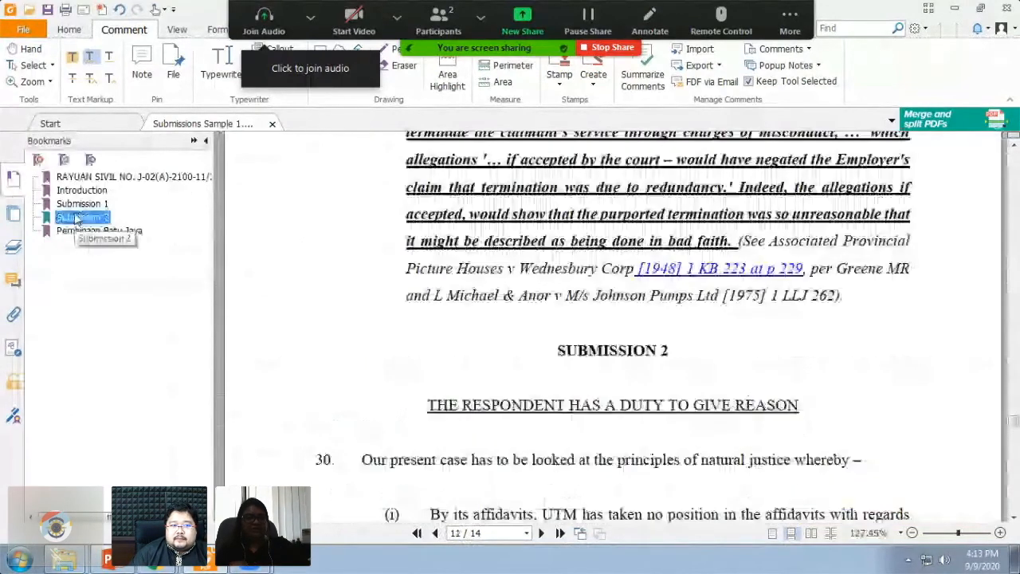
{"action": "left_click", "coordinate": [83, 192]}
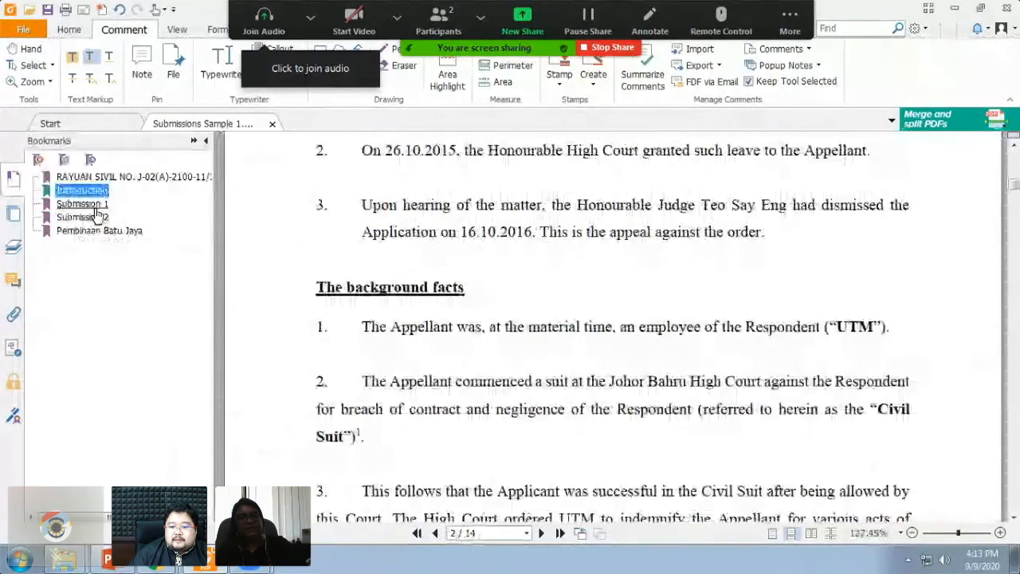
{"action": "left_click", "coordinate": [93, 219]}
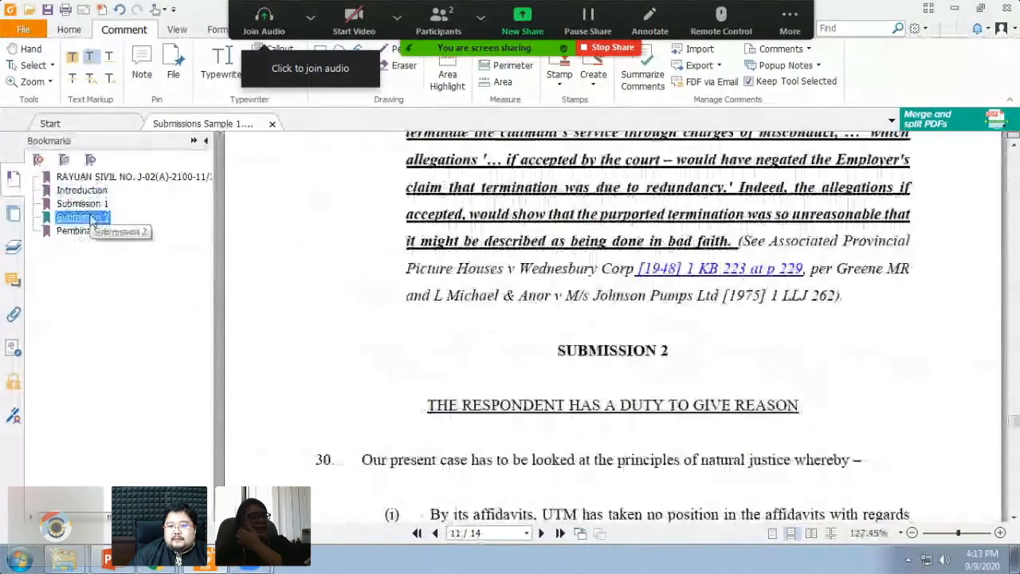
{"action": "scroll", "coordinate": [508, 229], "scroll_direction": "down", "scroll_amount": 3}
{"action": "scroll", "coordinate": [508, 228], "scroll_direction": "down", "scroll_amount": 2}
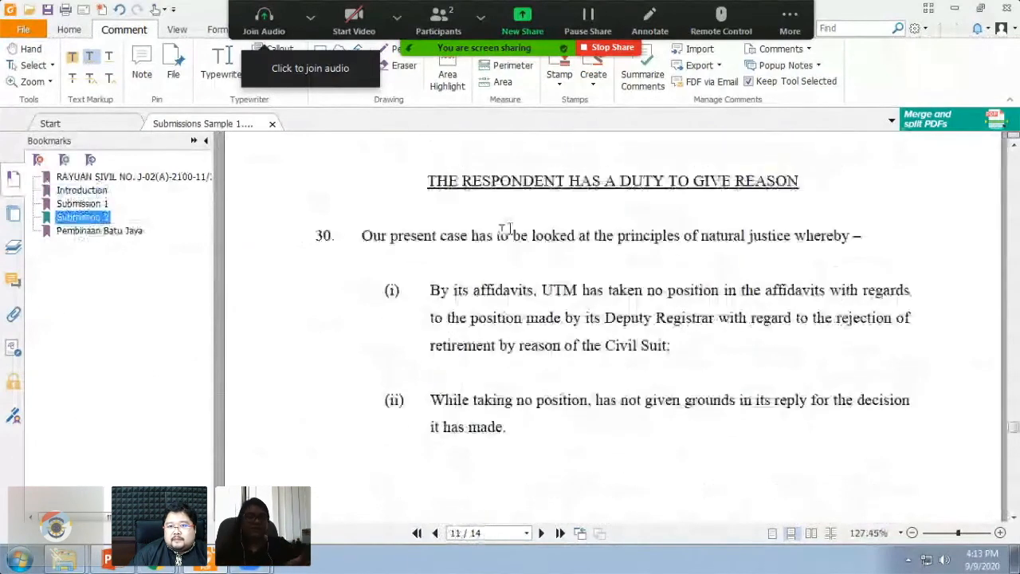
{"action": "scroll", "coordinate": [508, 228], "scroll_direction": "down", "scroll_amount": 3}
{"action": "scroll", "coordinate": [507, 228], "scroll_direction": "up", "scroll_amount": 2}
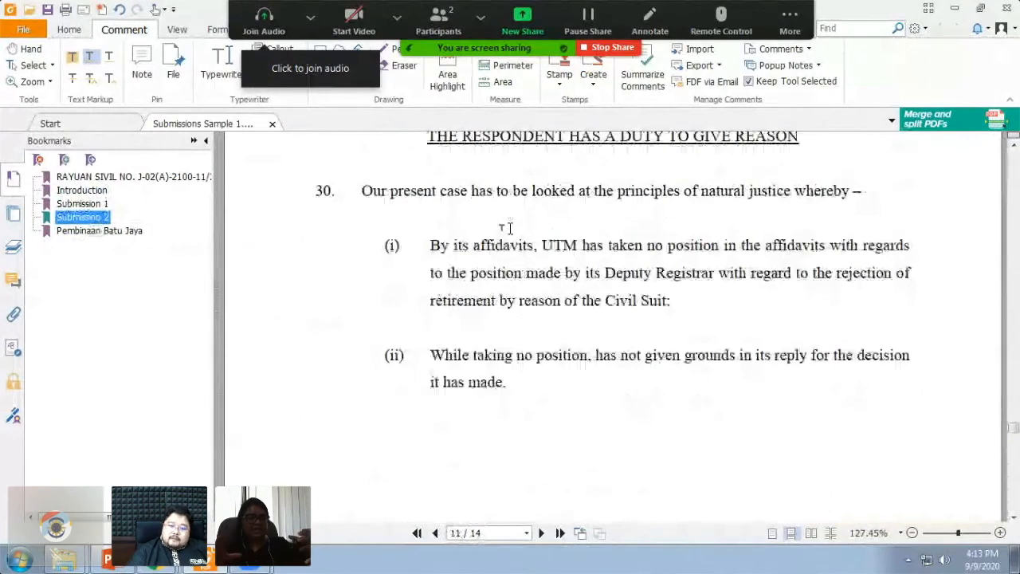
- Squiggly-underline item (i) of paragraph 30 and then paragraph 32
{"action": "left_click_drag", "start_coordinate": [429, 244], "coordinate": [696, 305]}
{"action": "scroll", "coordinate": [696, 305], "scroll_direction": "down", "scroll_amount": 4}
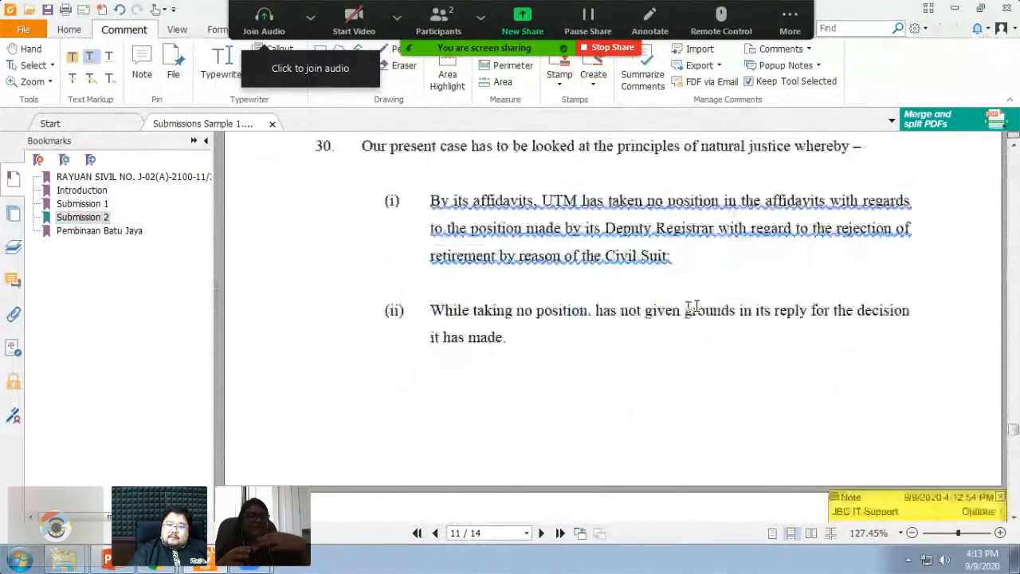
{"action": "scroll", "coordinate": [695, 305], "scroll_direction": "down", "scroll_amount": 5}
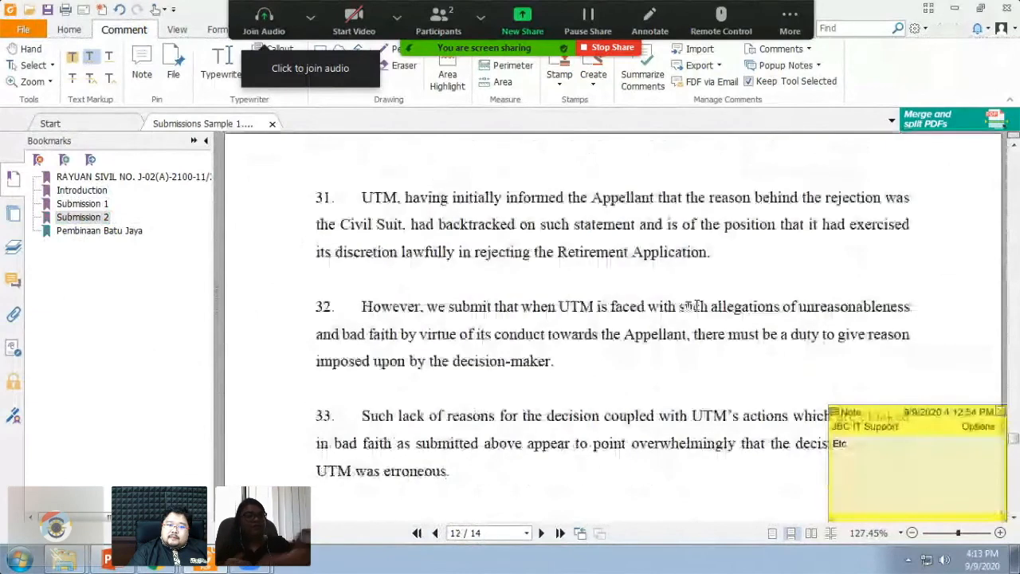
{"action": "left_click_drag", "start_coordinate": [360, 306], "coordinate": [579, 361]}
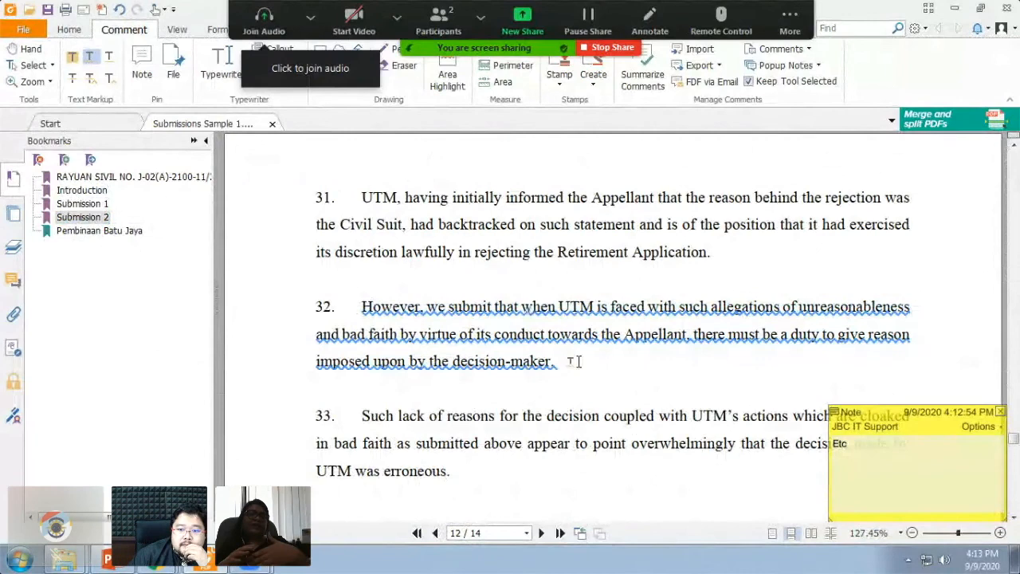
{"action": "scroll", "coordinate": [575, 361], "scroll_direction": "down", "scroll_amount": 1}
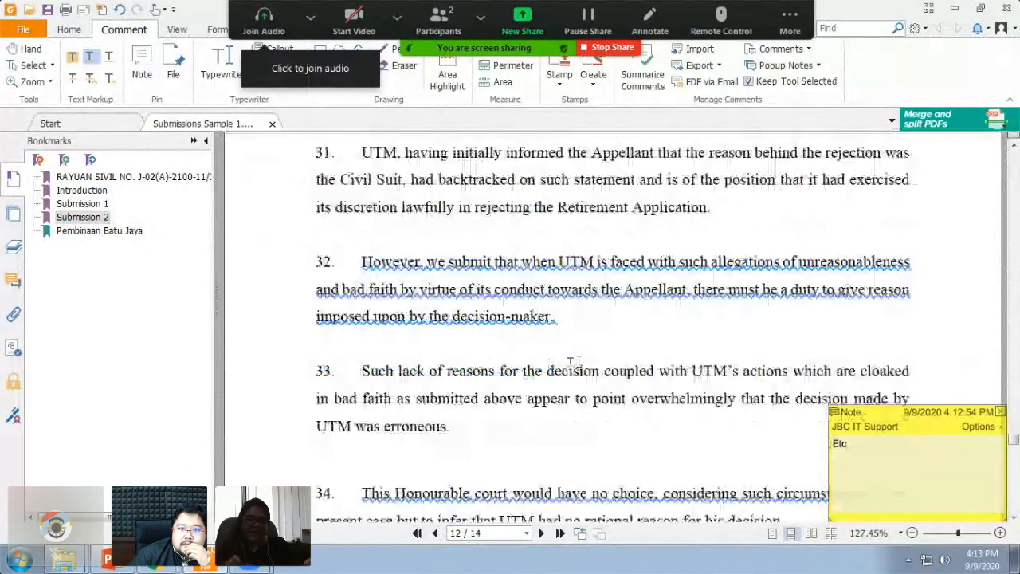
{"action": "scroll", "coordinate": [577, 360], "scroll_direction": "down", "scroll_amount": 1}
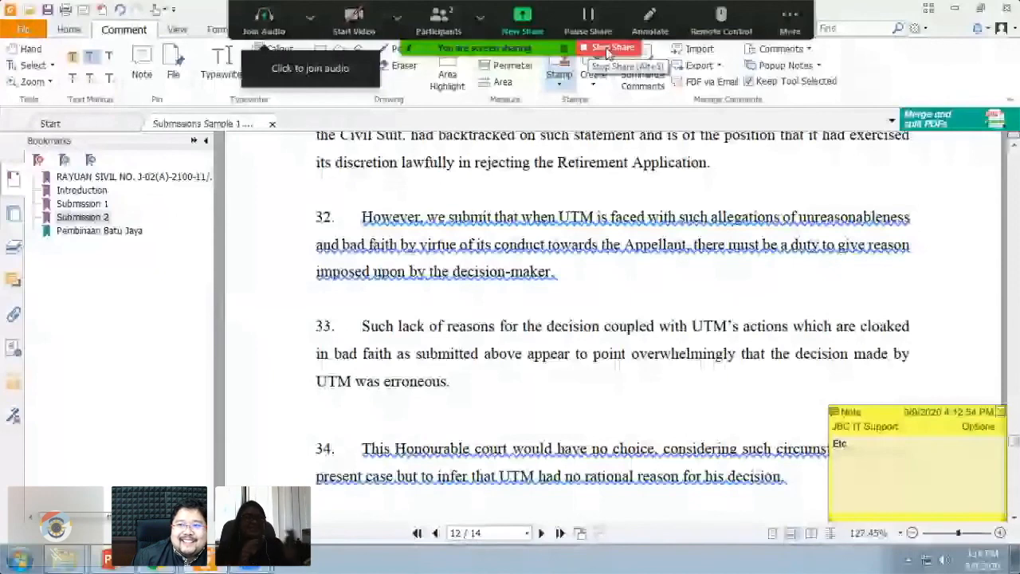
- Stop sharing the PDF and close the Wakanda Court meeting window to leave
{"action": "left_click", "coordinate": [607, 50]}
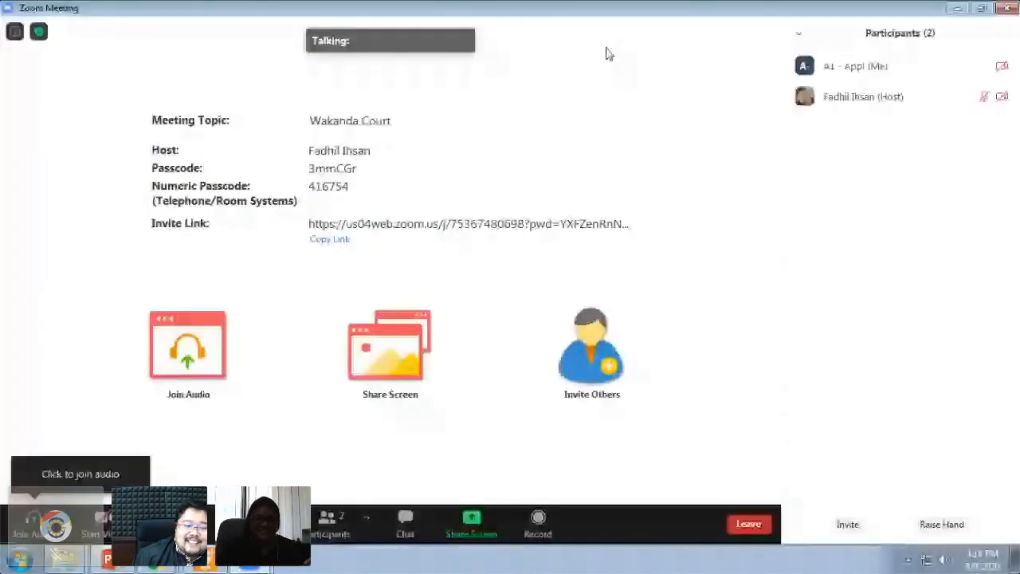
{"action": "left_click", "coordinate": [1007, 8]}
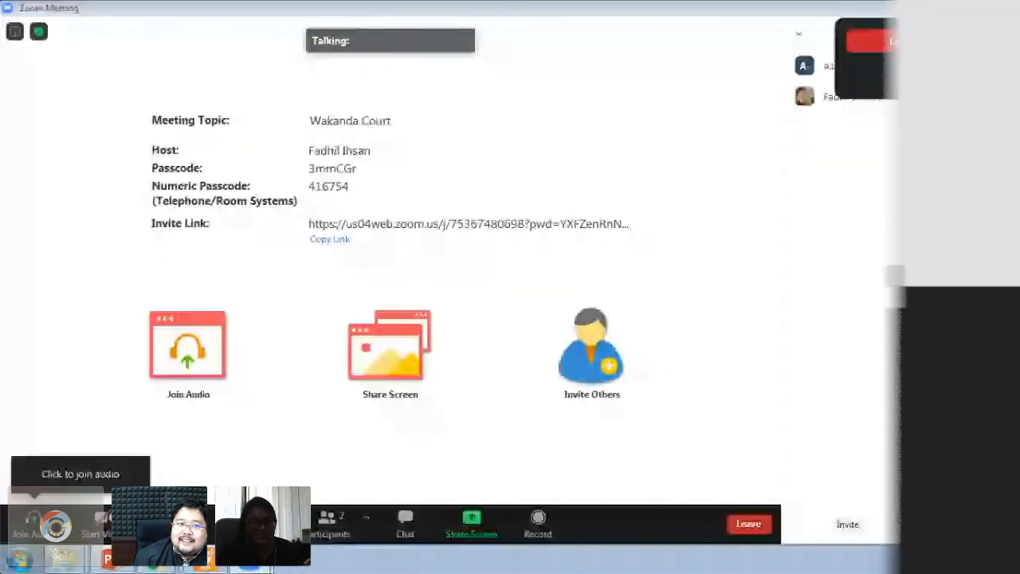